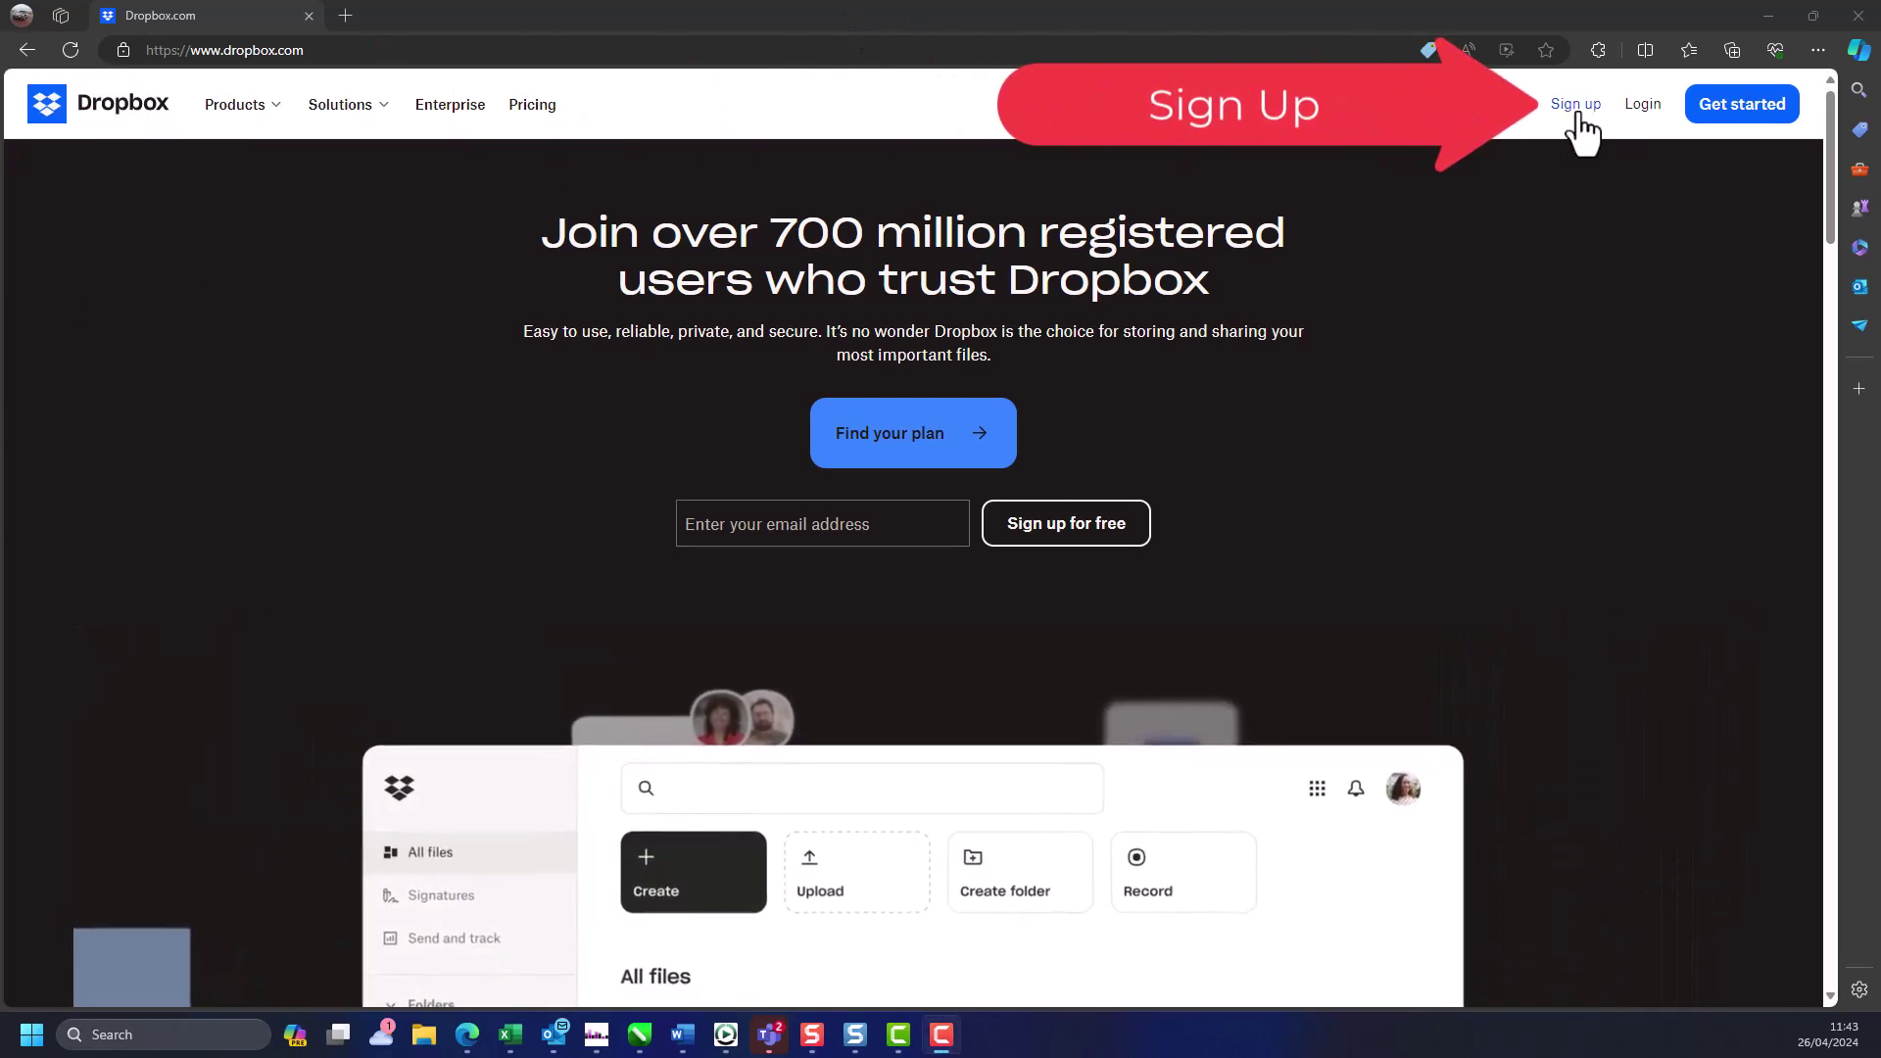
- Start a new Dropbox sign-up and continue with the pasted e-mail address
click(1577, 114)
click(834, 561)
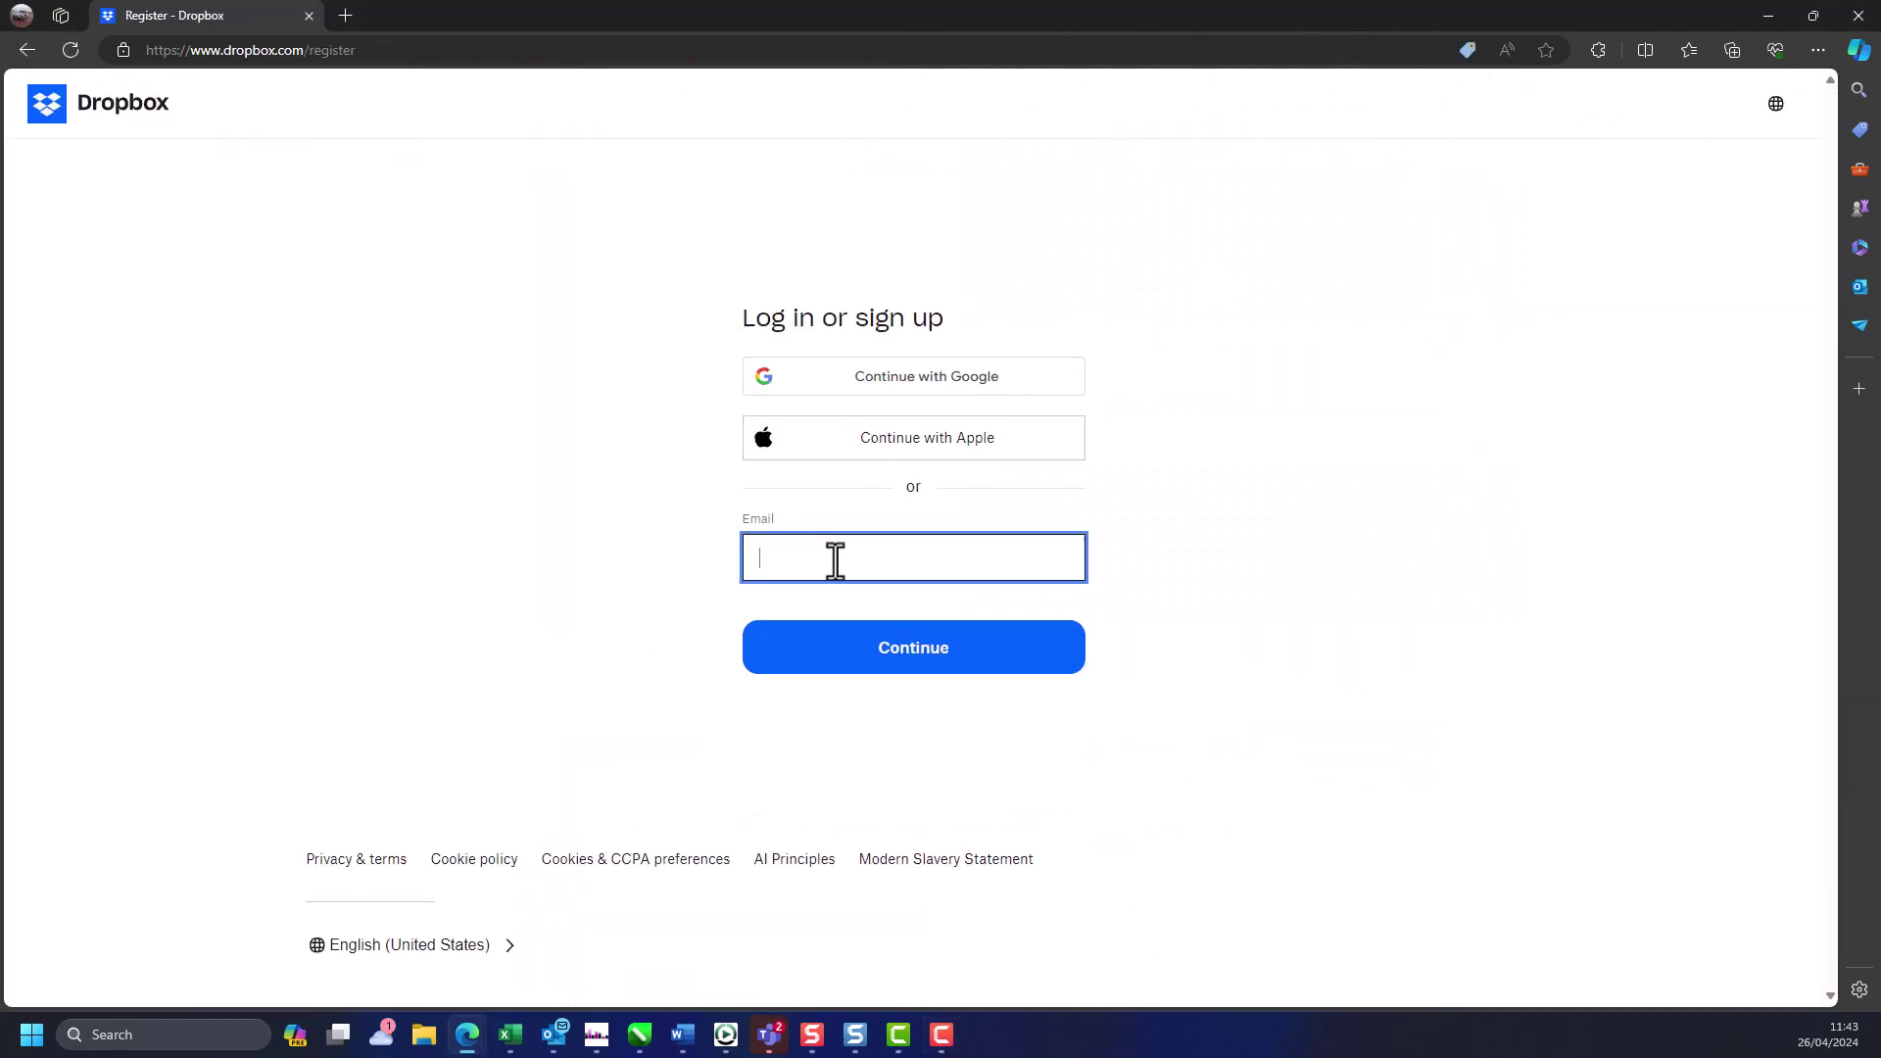
key(ctrl+v)
click(931, 650)
- Enter the first name, last name and a password, then agree to the terms and sign up
click(836, 547)
key(Tab)
key(Tab)
text(*********)
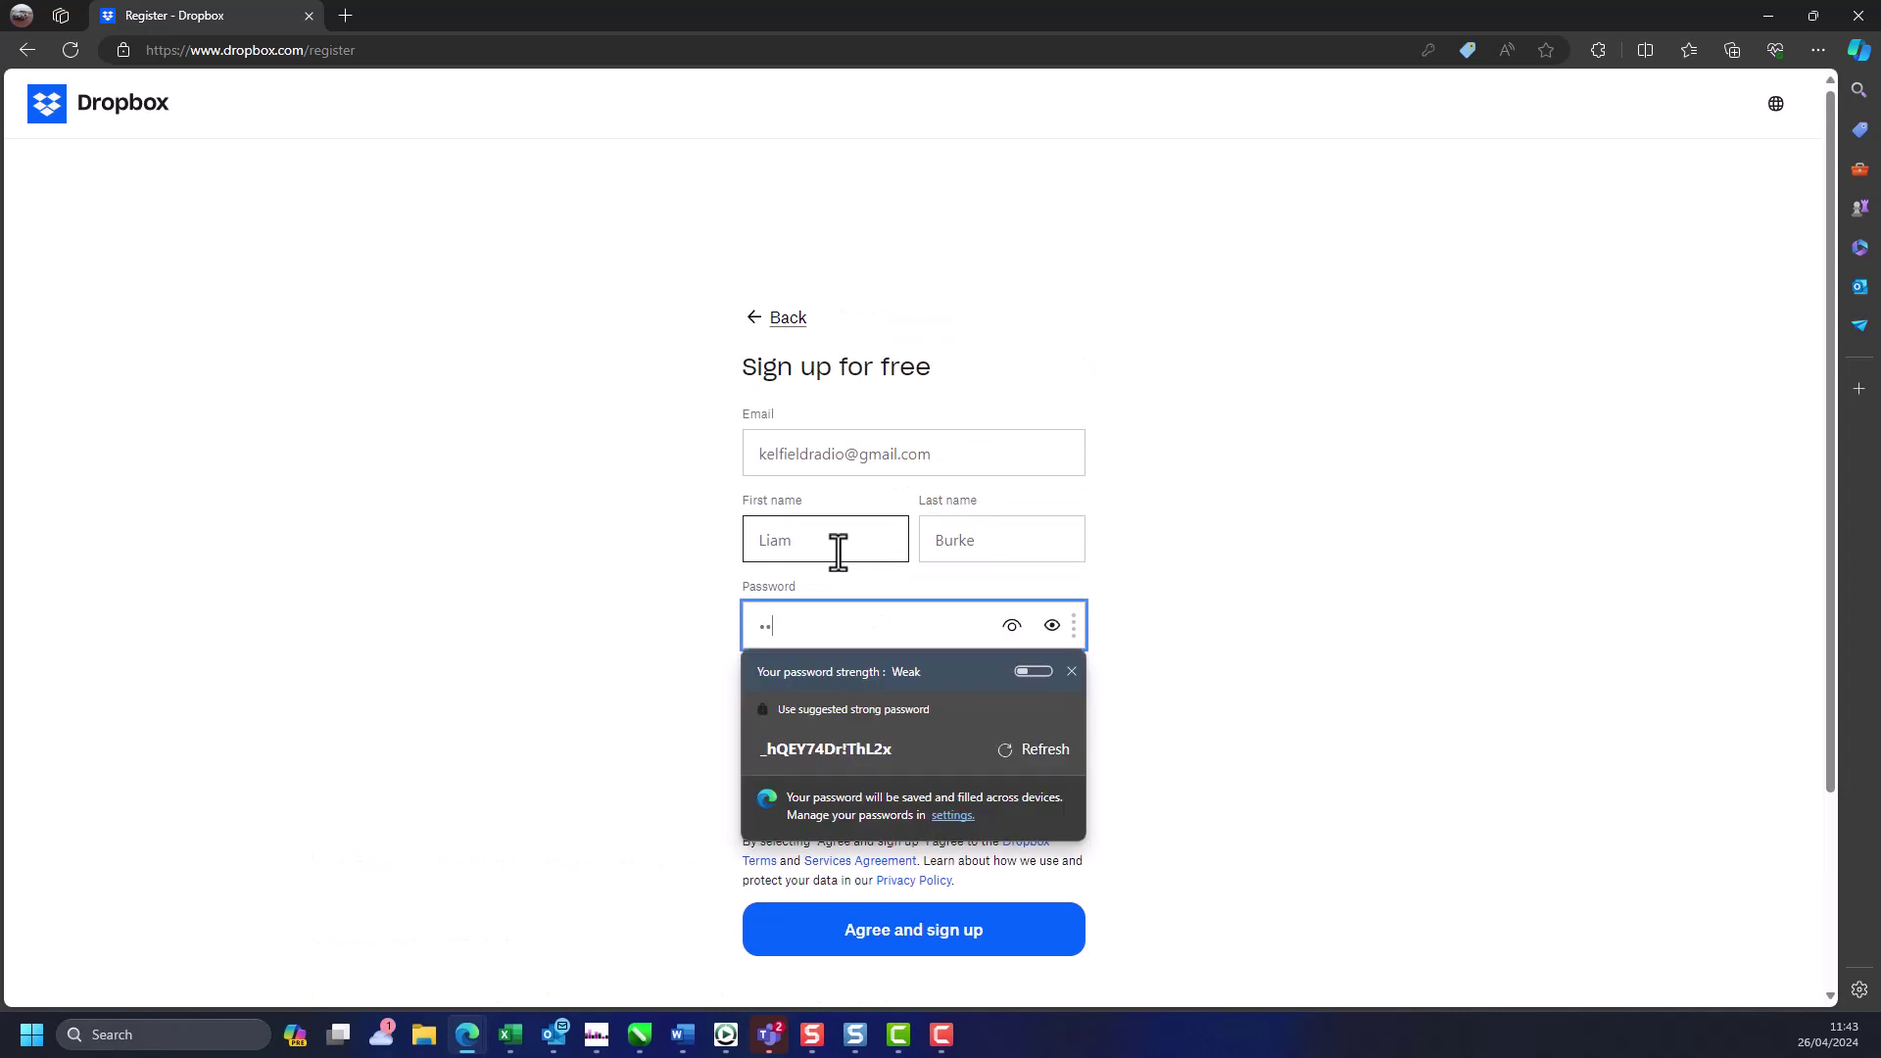
text(****)
click(1281, 655)
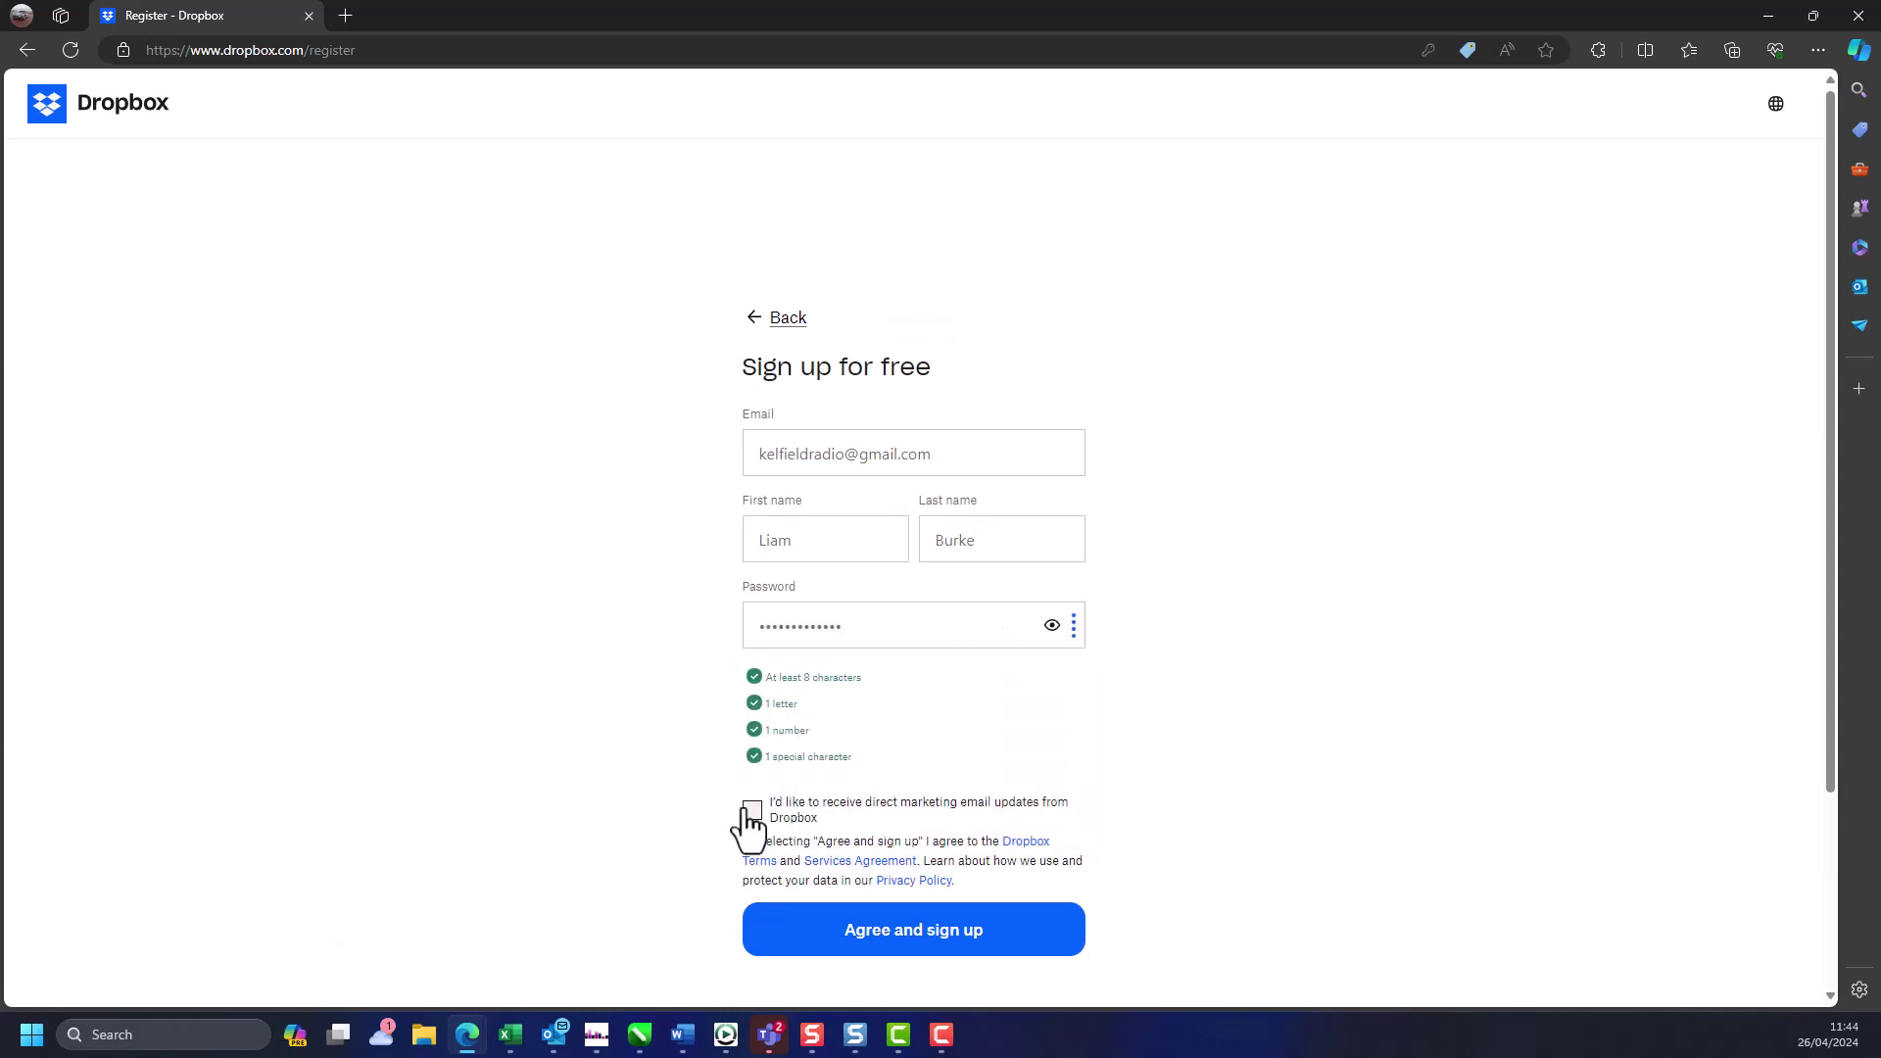
click(927, 929)
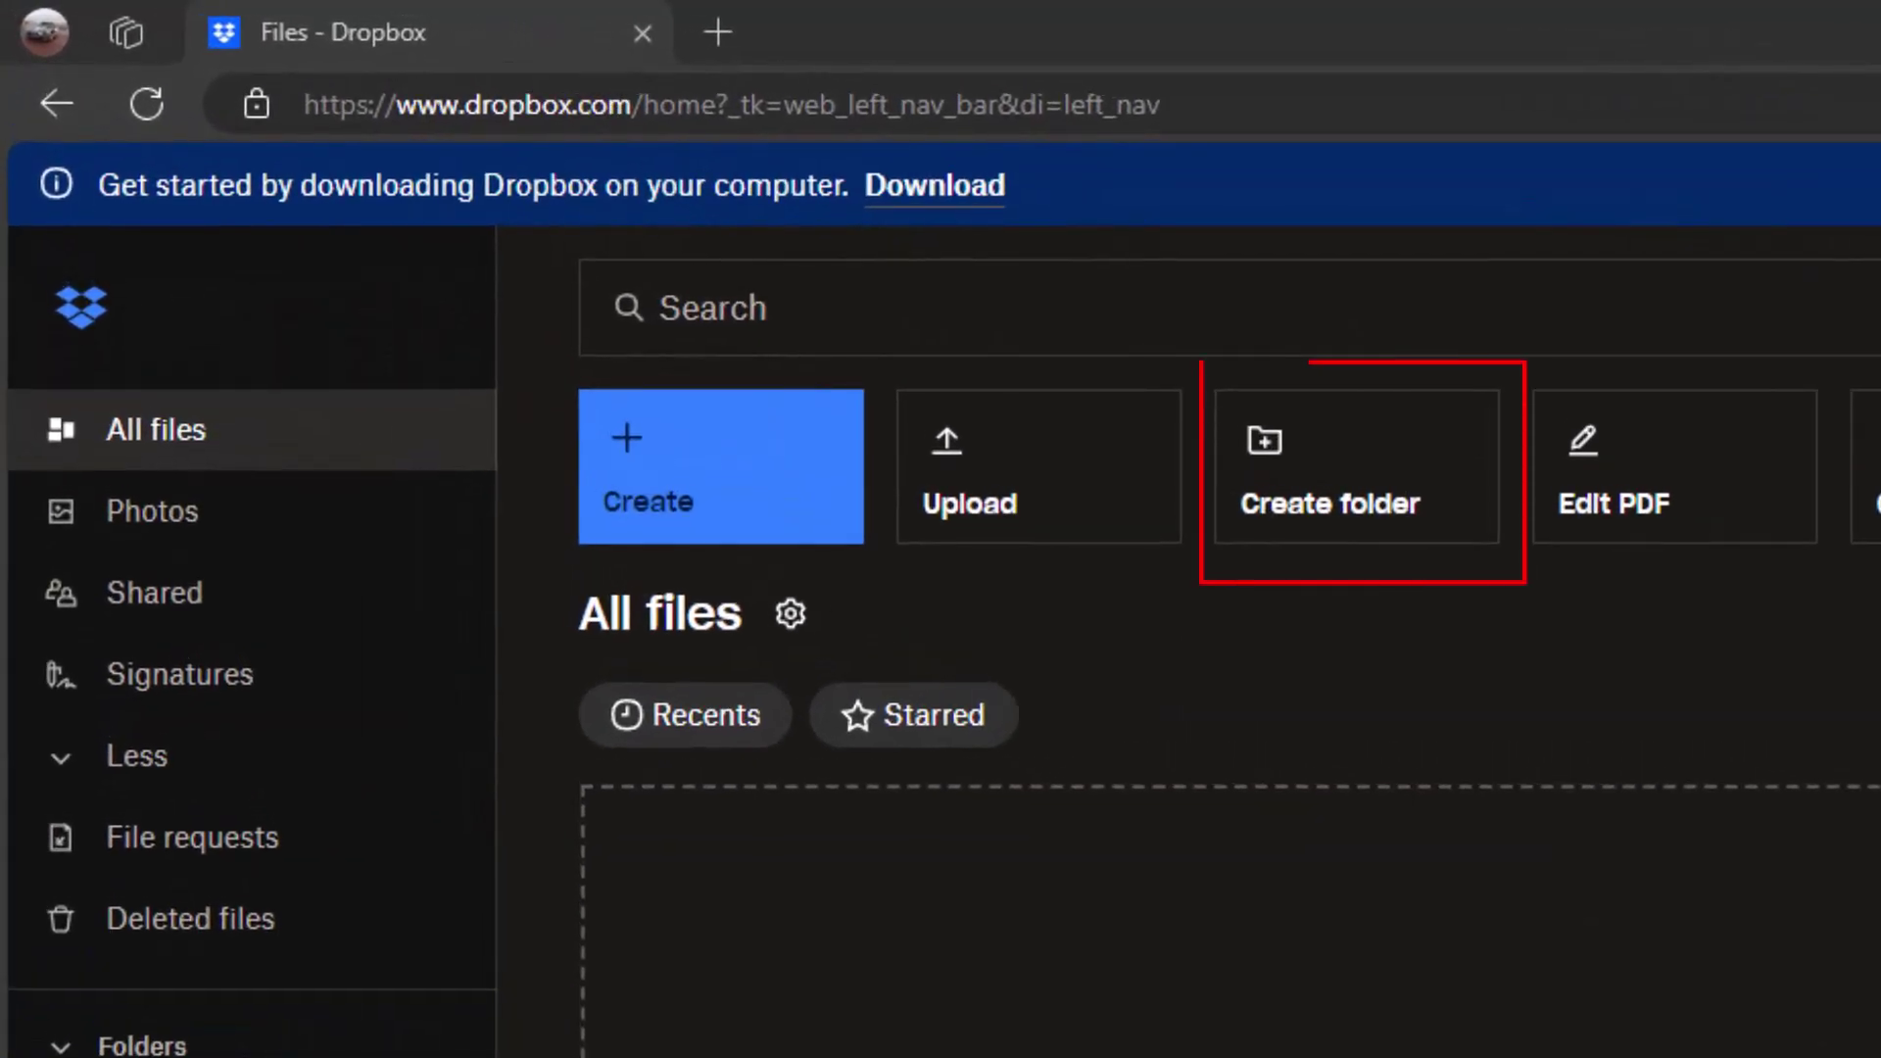
- Create a 'News' folder and upload the News.mp3 file into it
click(1372, 495)
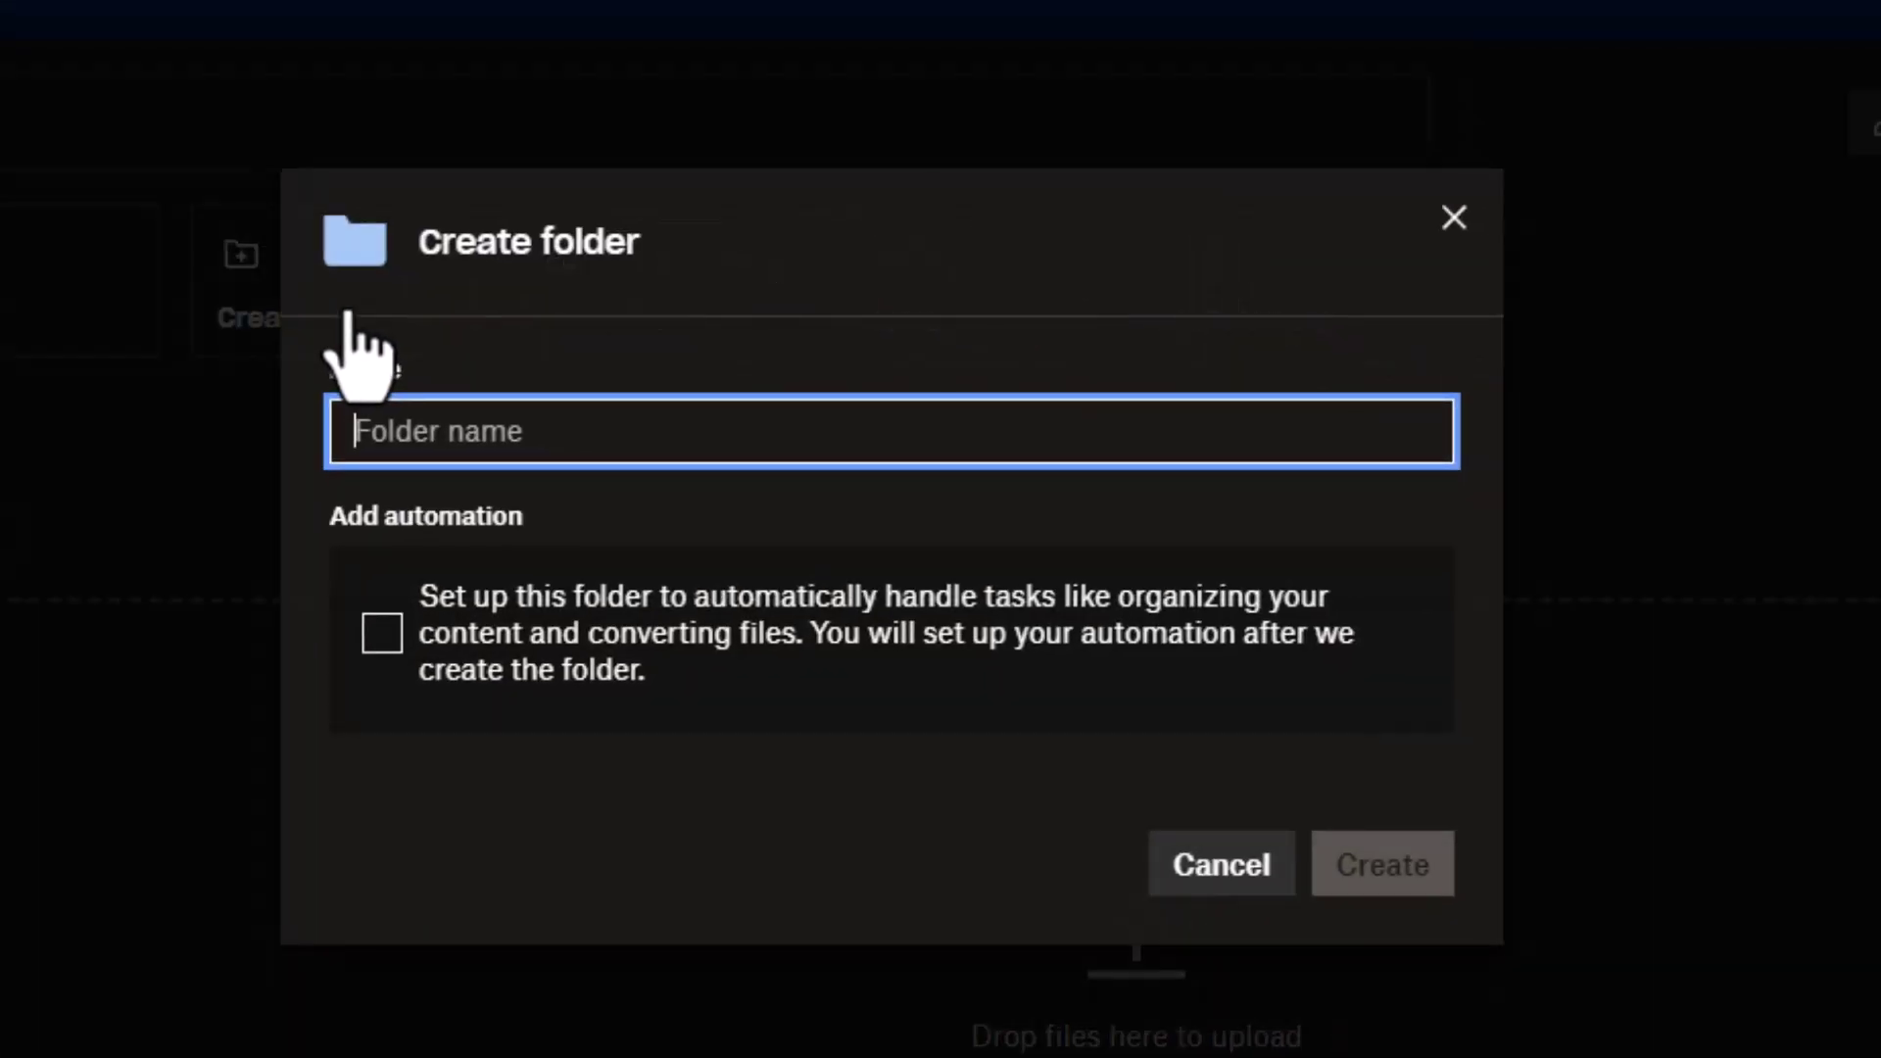
text(News)
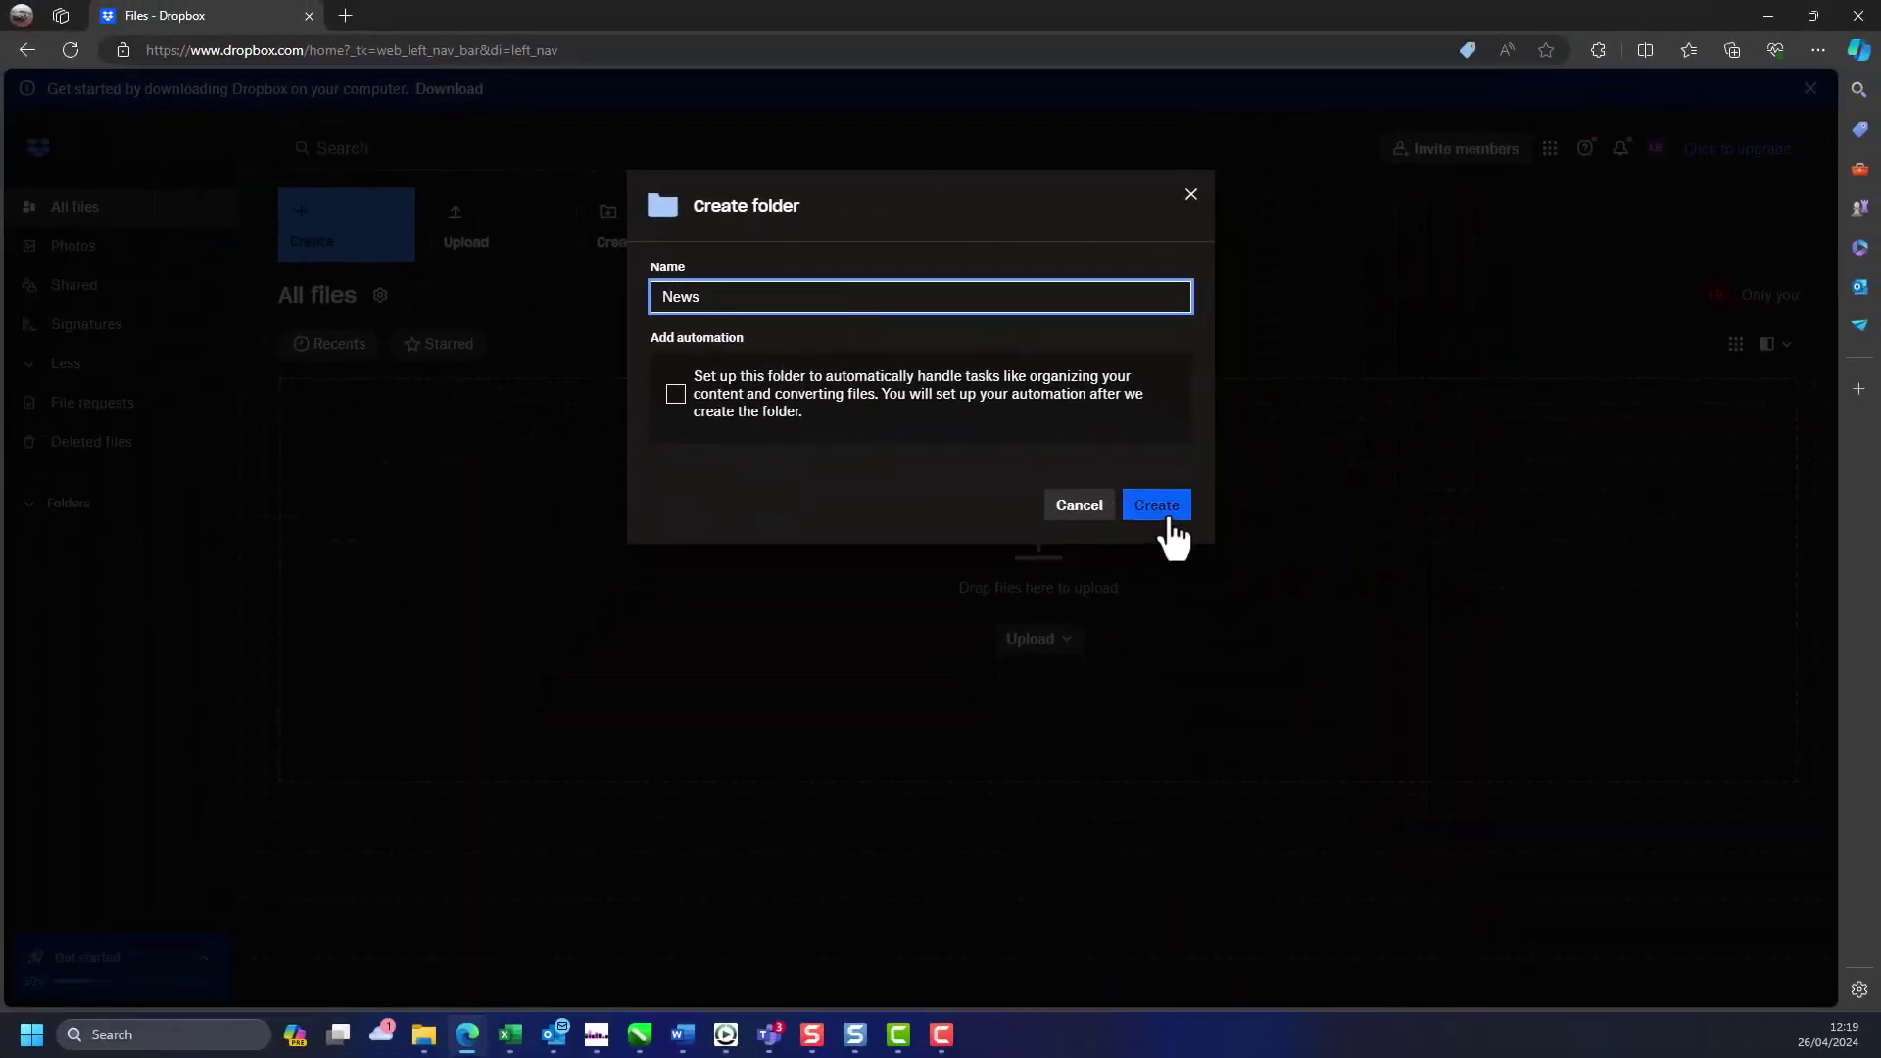
click(1175, 533)
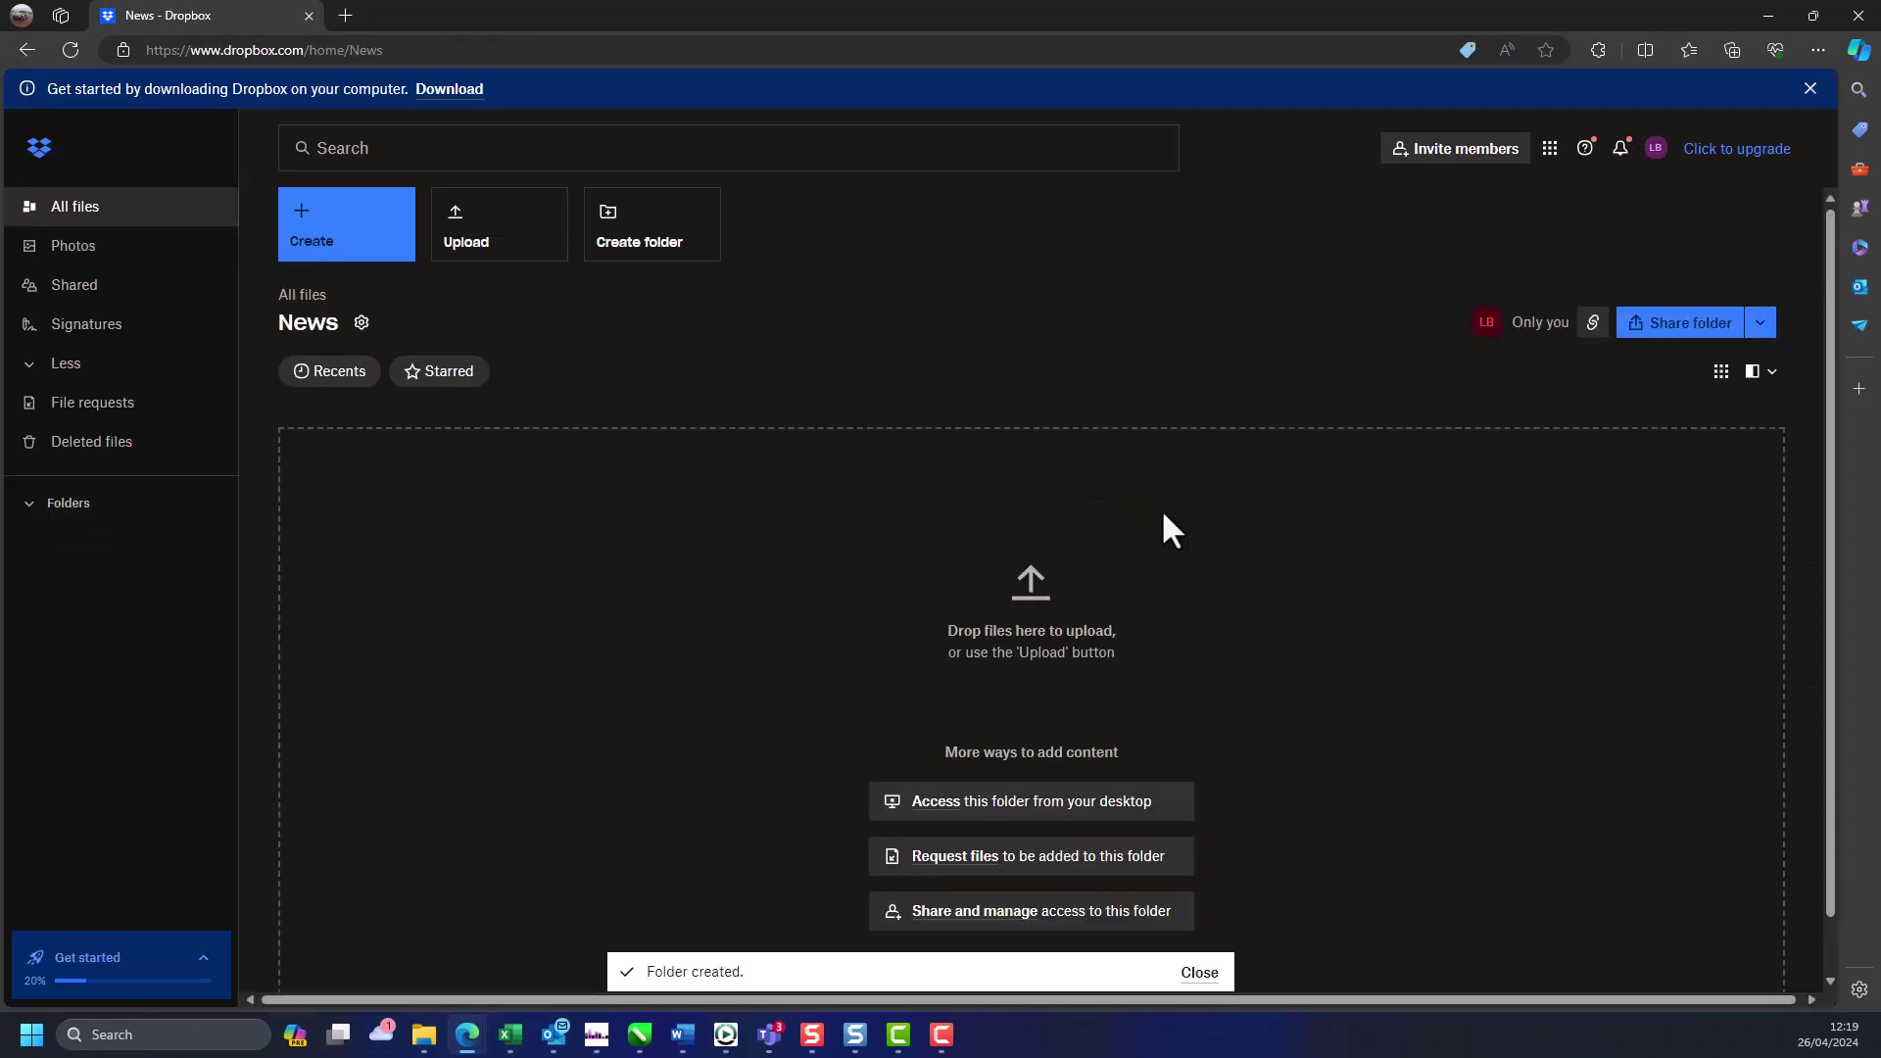
drag(264, 555, 635, 558)
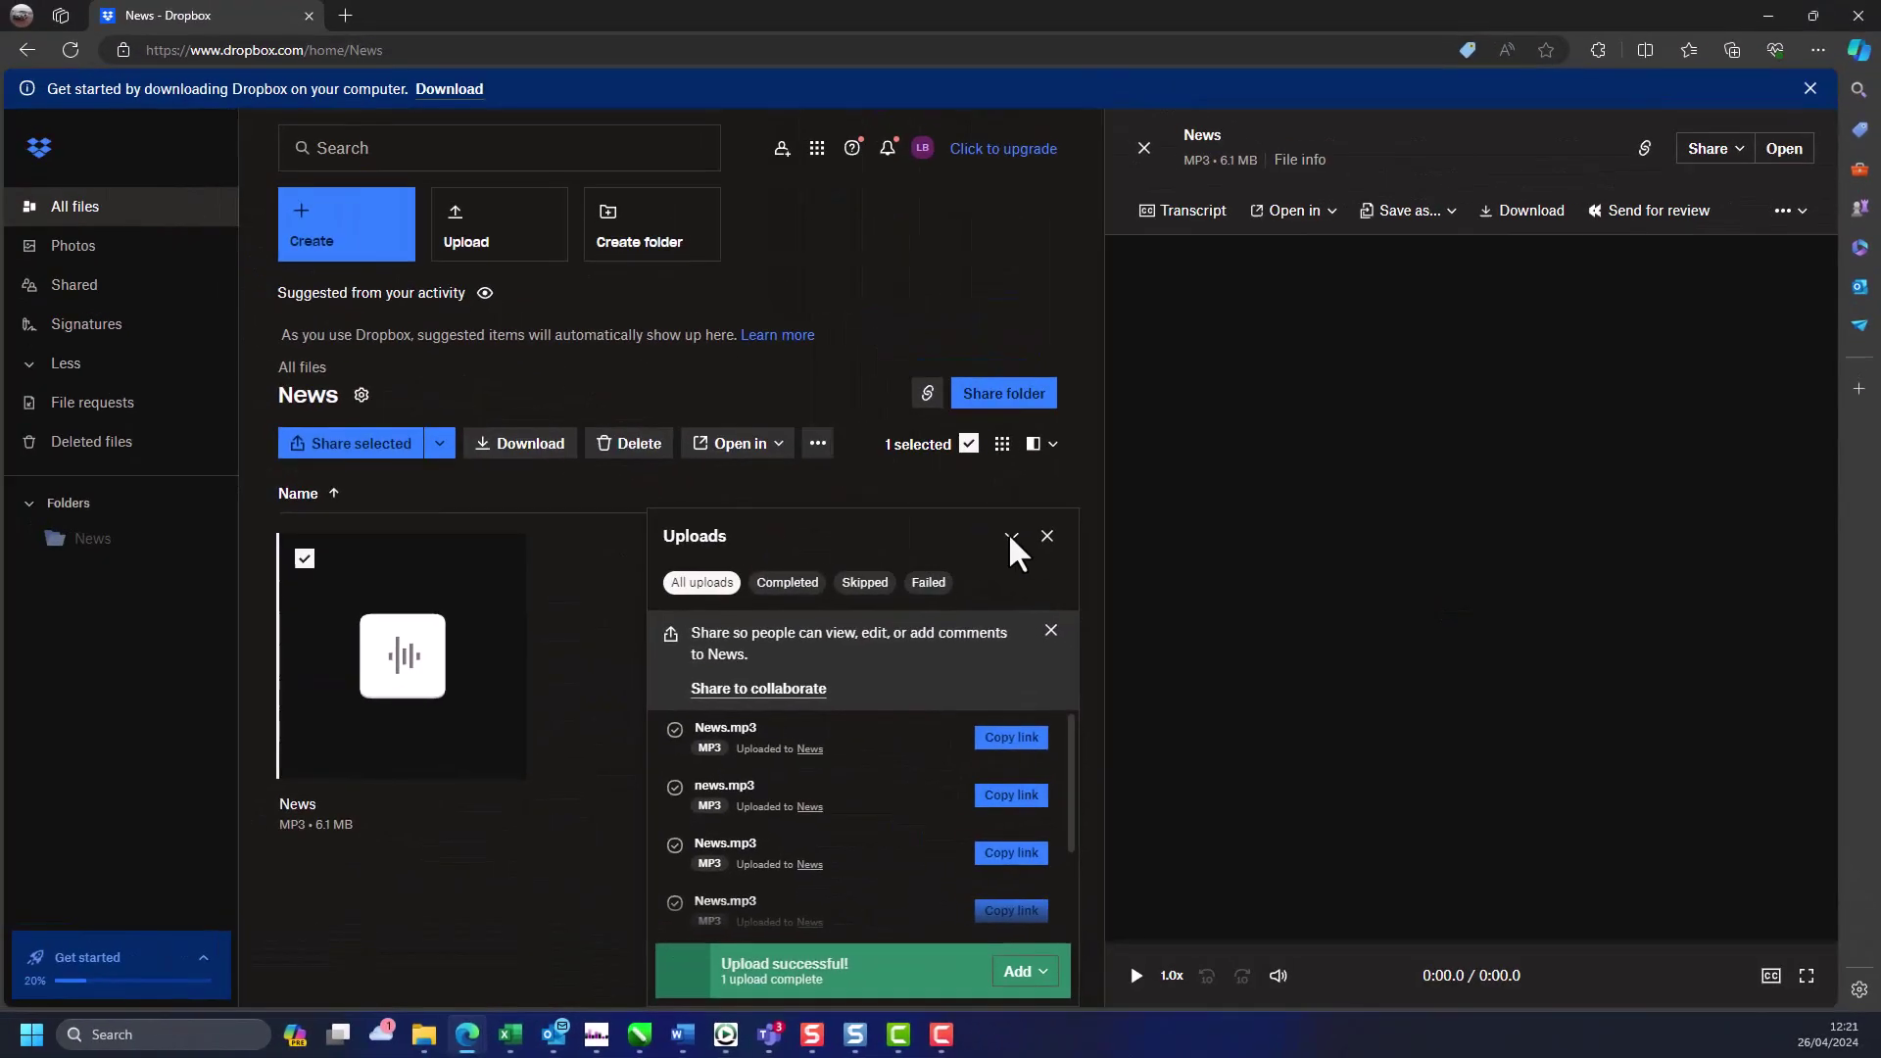
click(1048, 536)
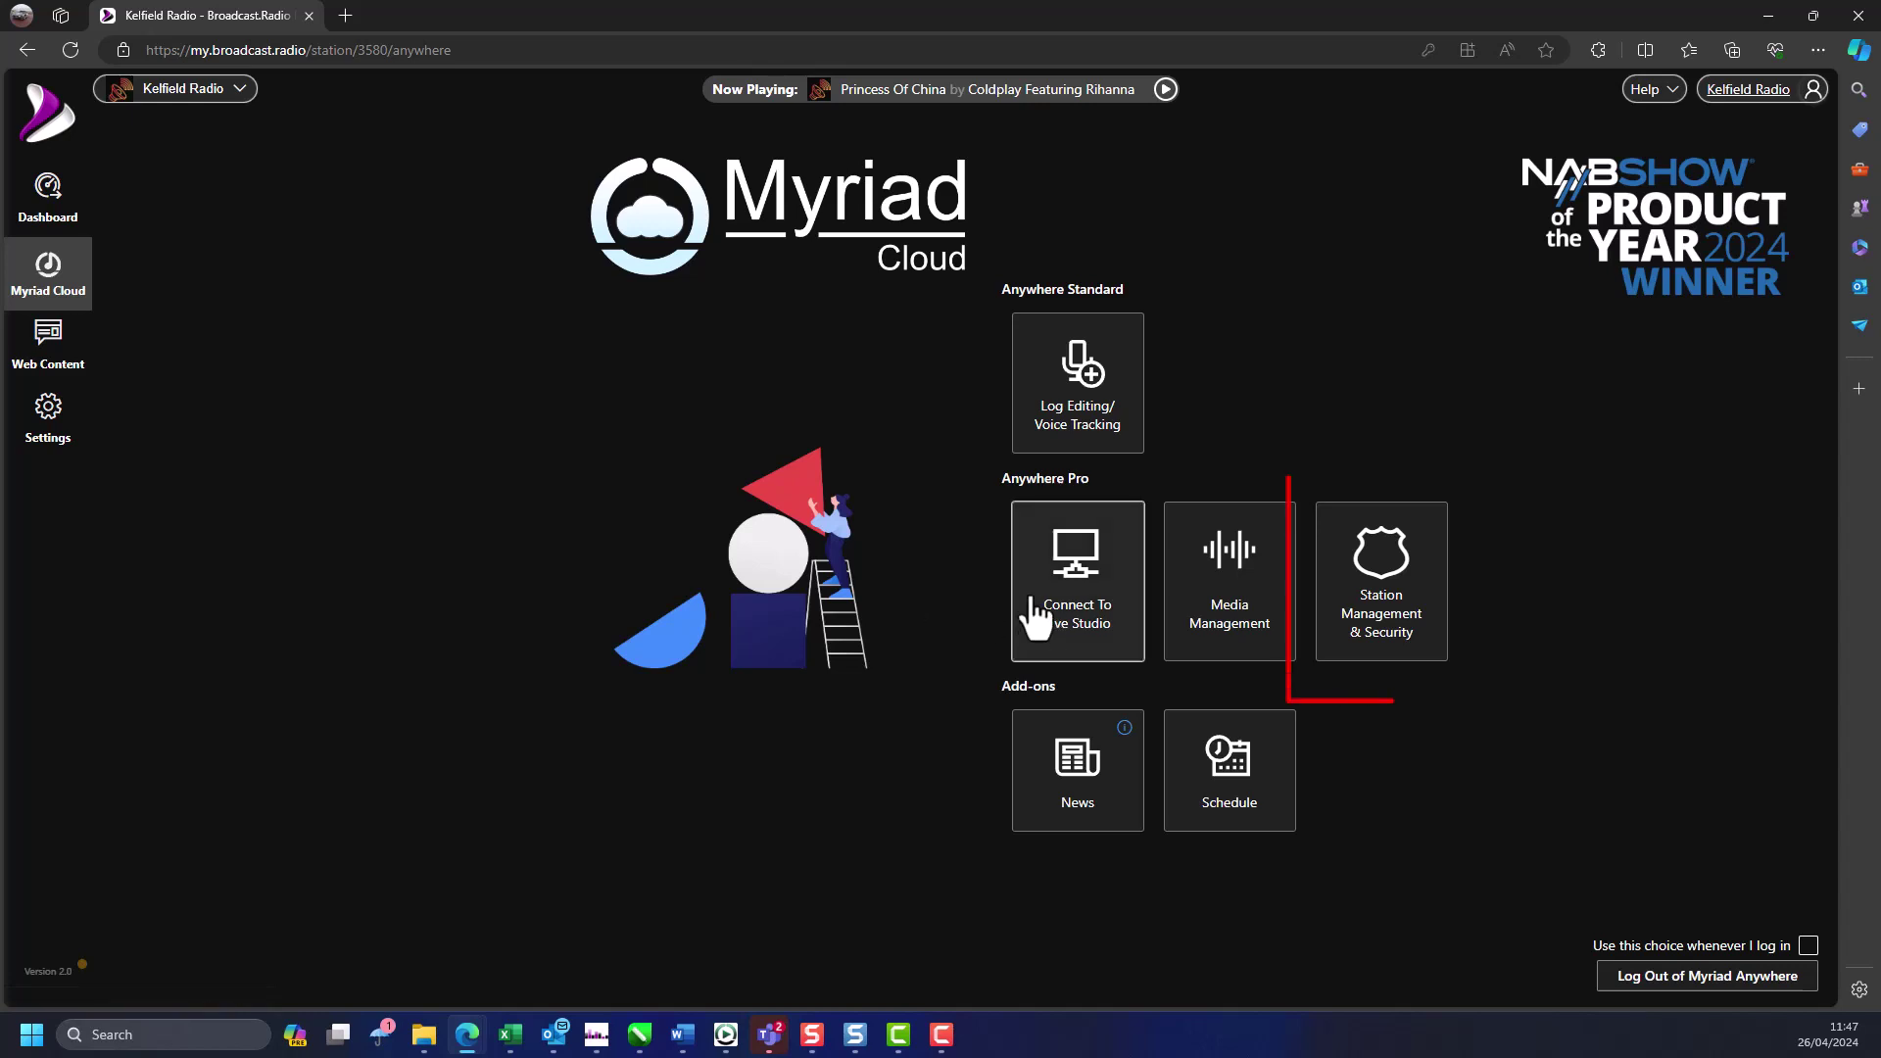
- Start a new group in Station Management & Security's Auto Importer
click(1391, 628)
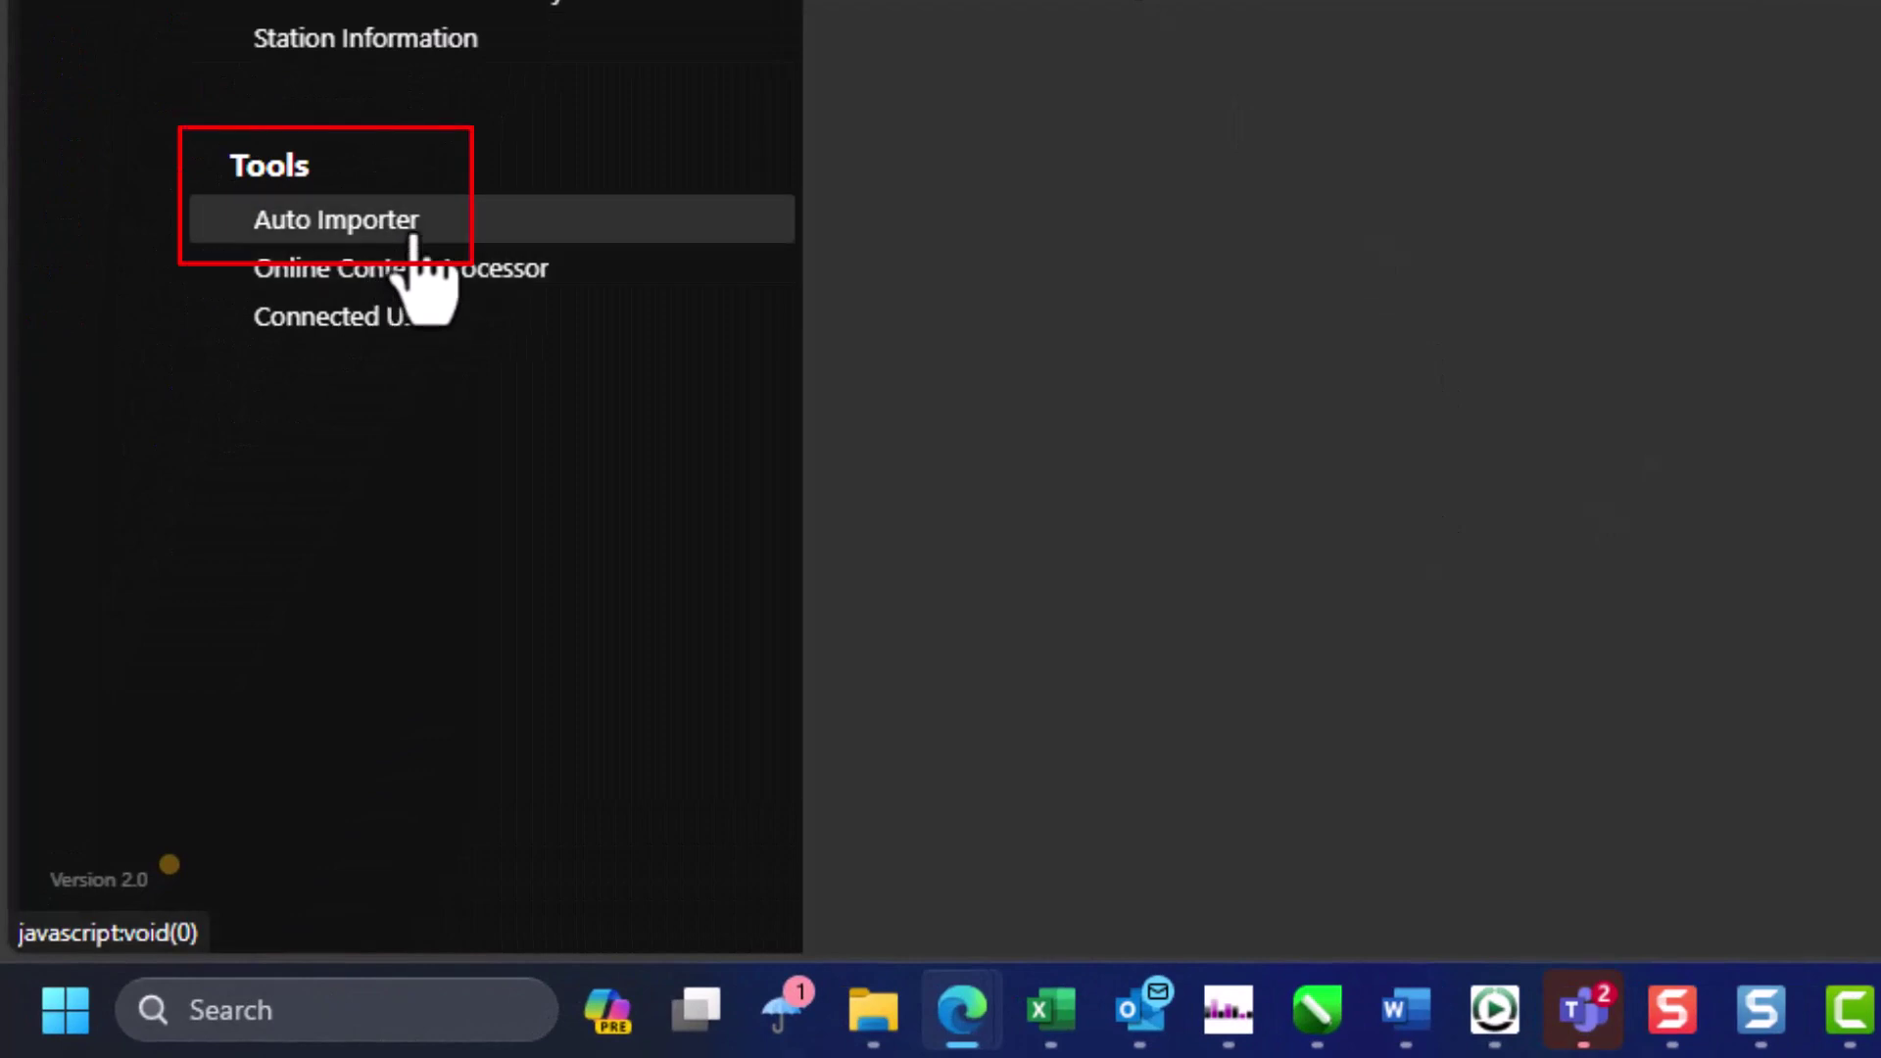
click(392, 221)
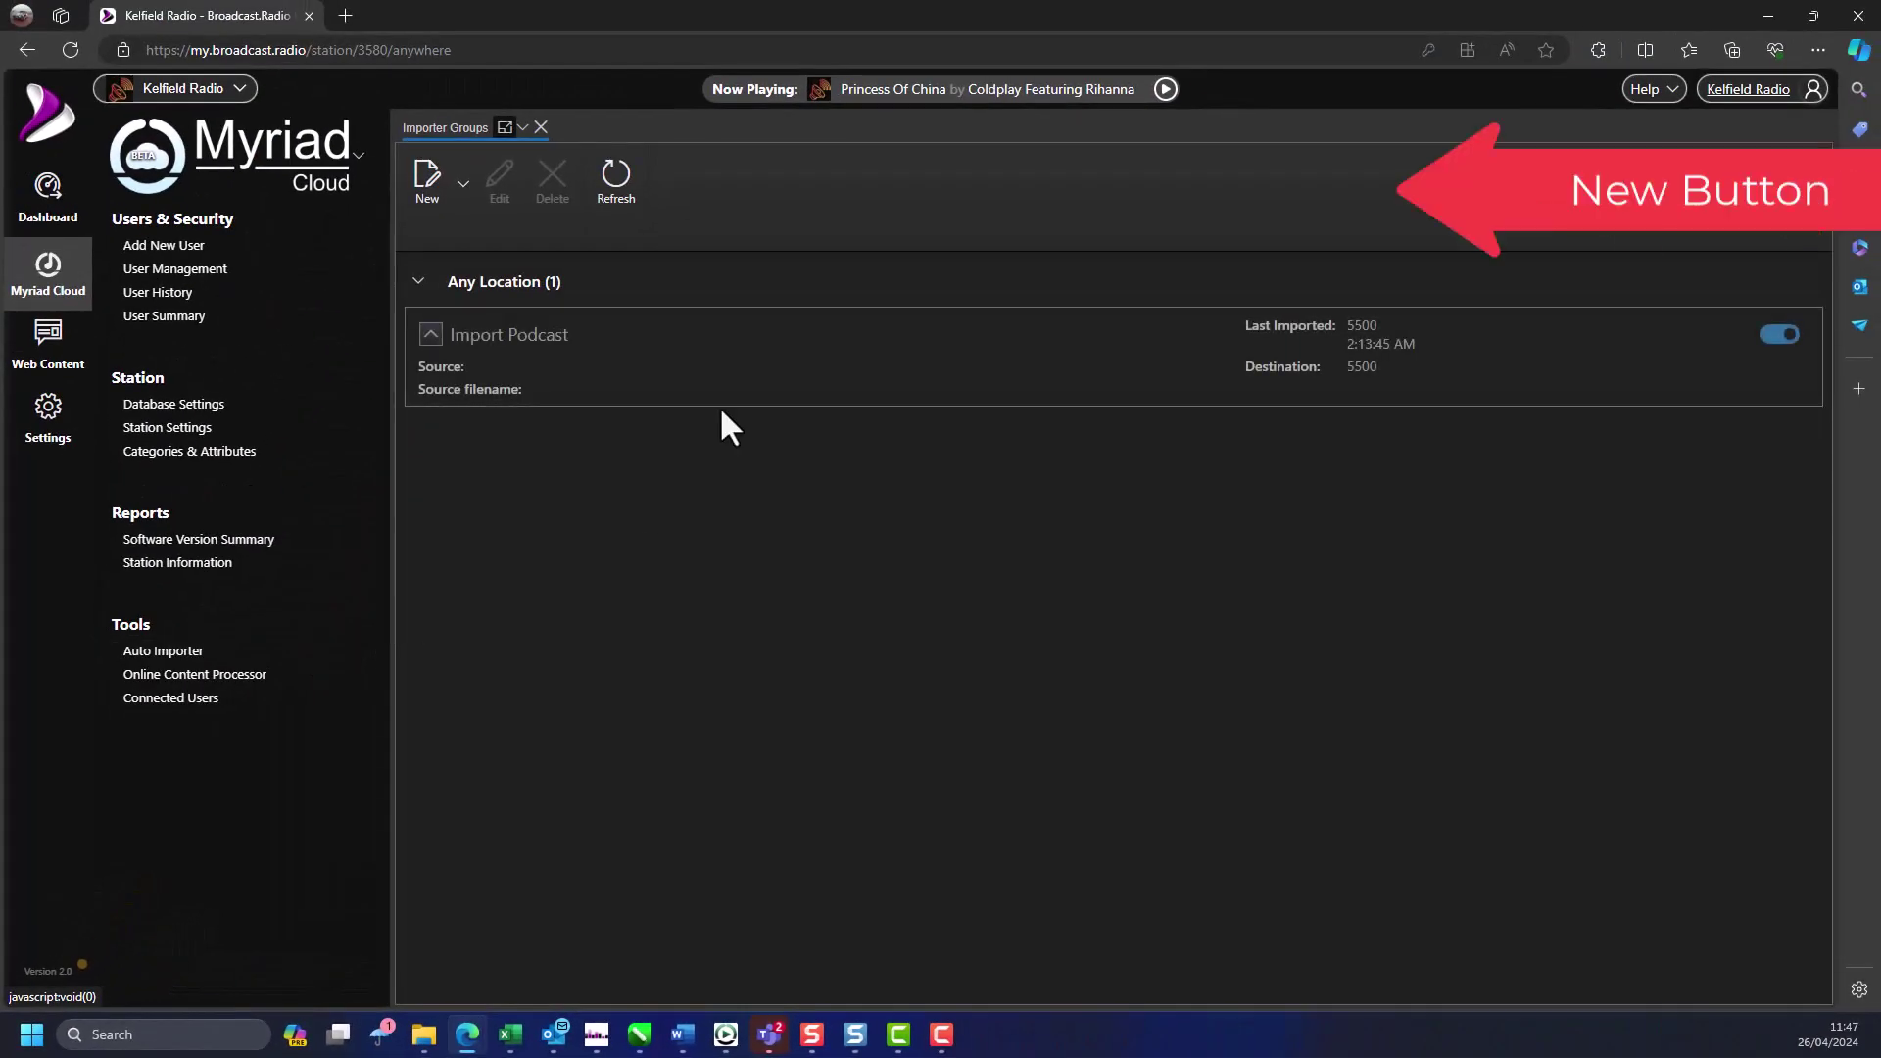
click(427, 178)
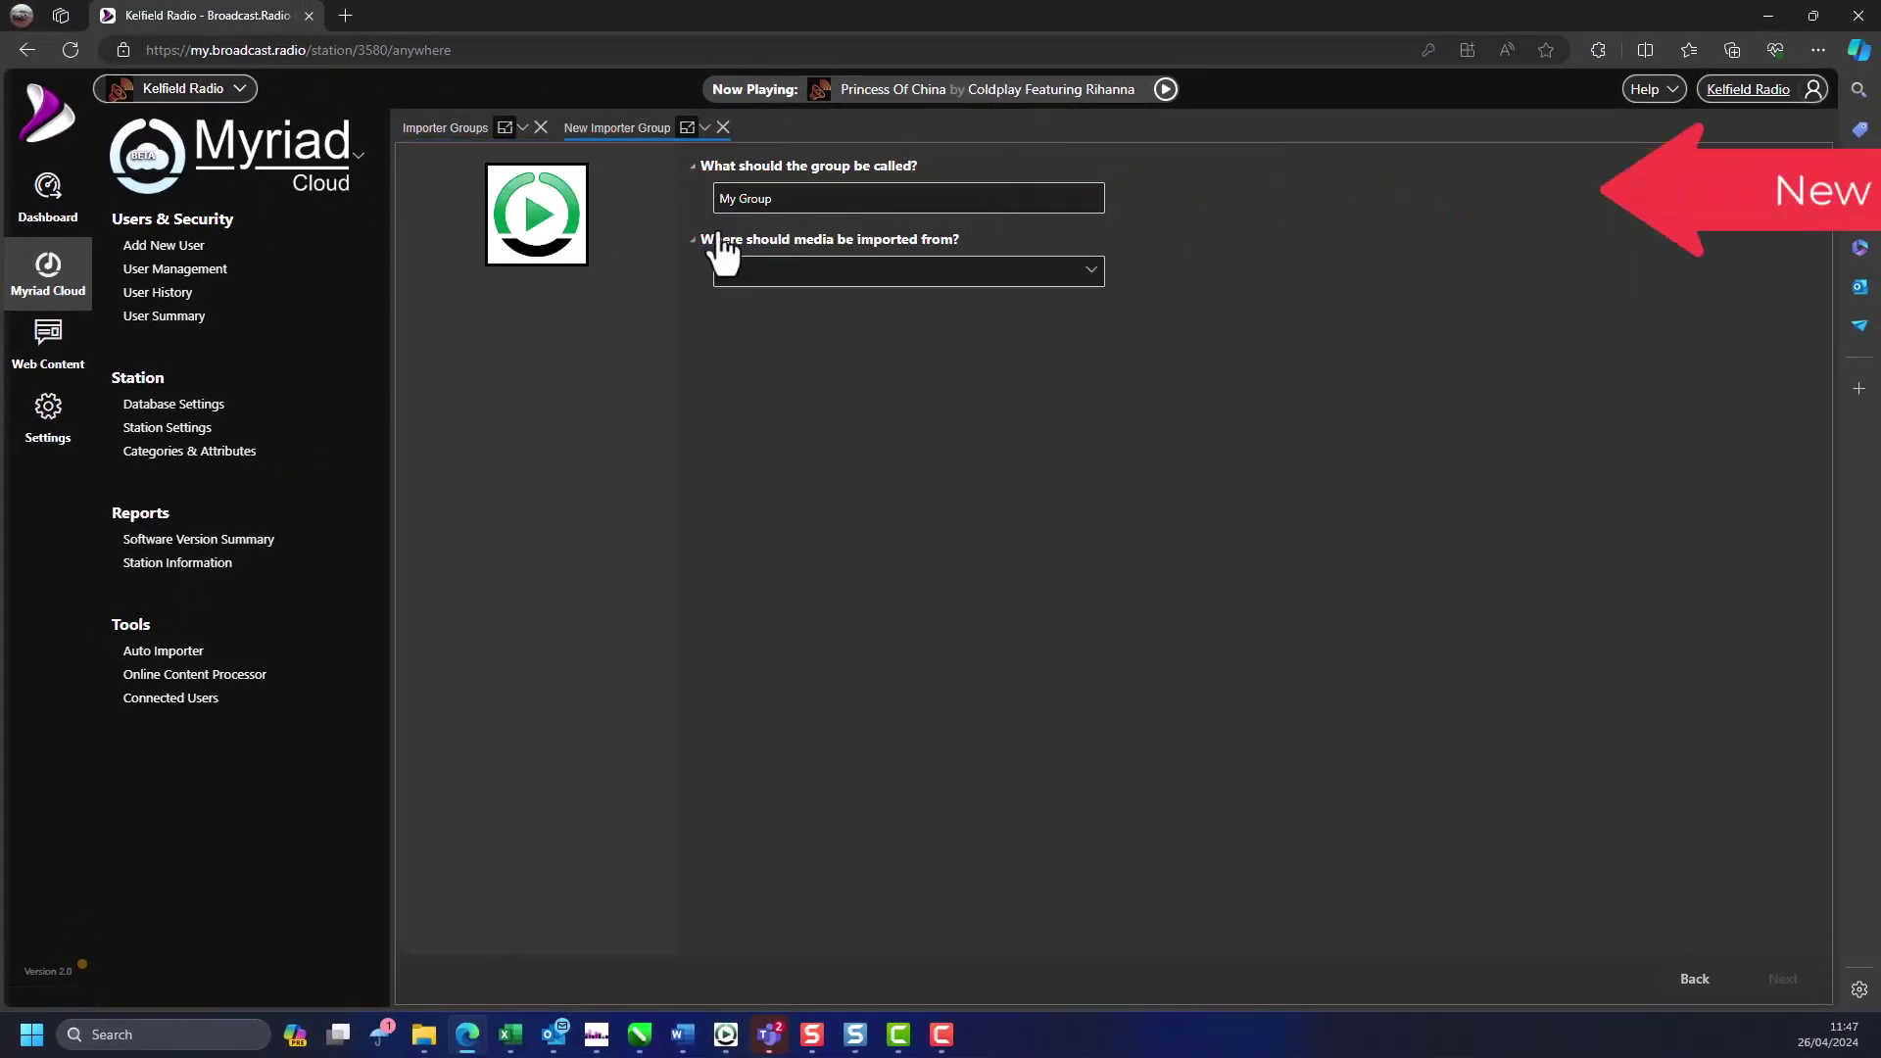
- Name the group 'Import from Dropbox' and set its source to Files in a Dropbox folder
triple_click(801, 223)
text(Impor)
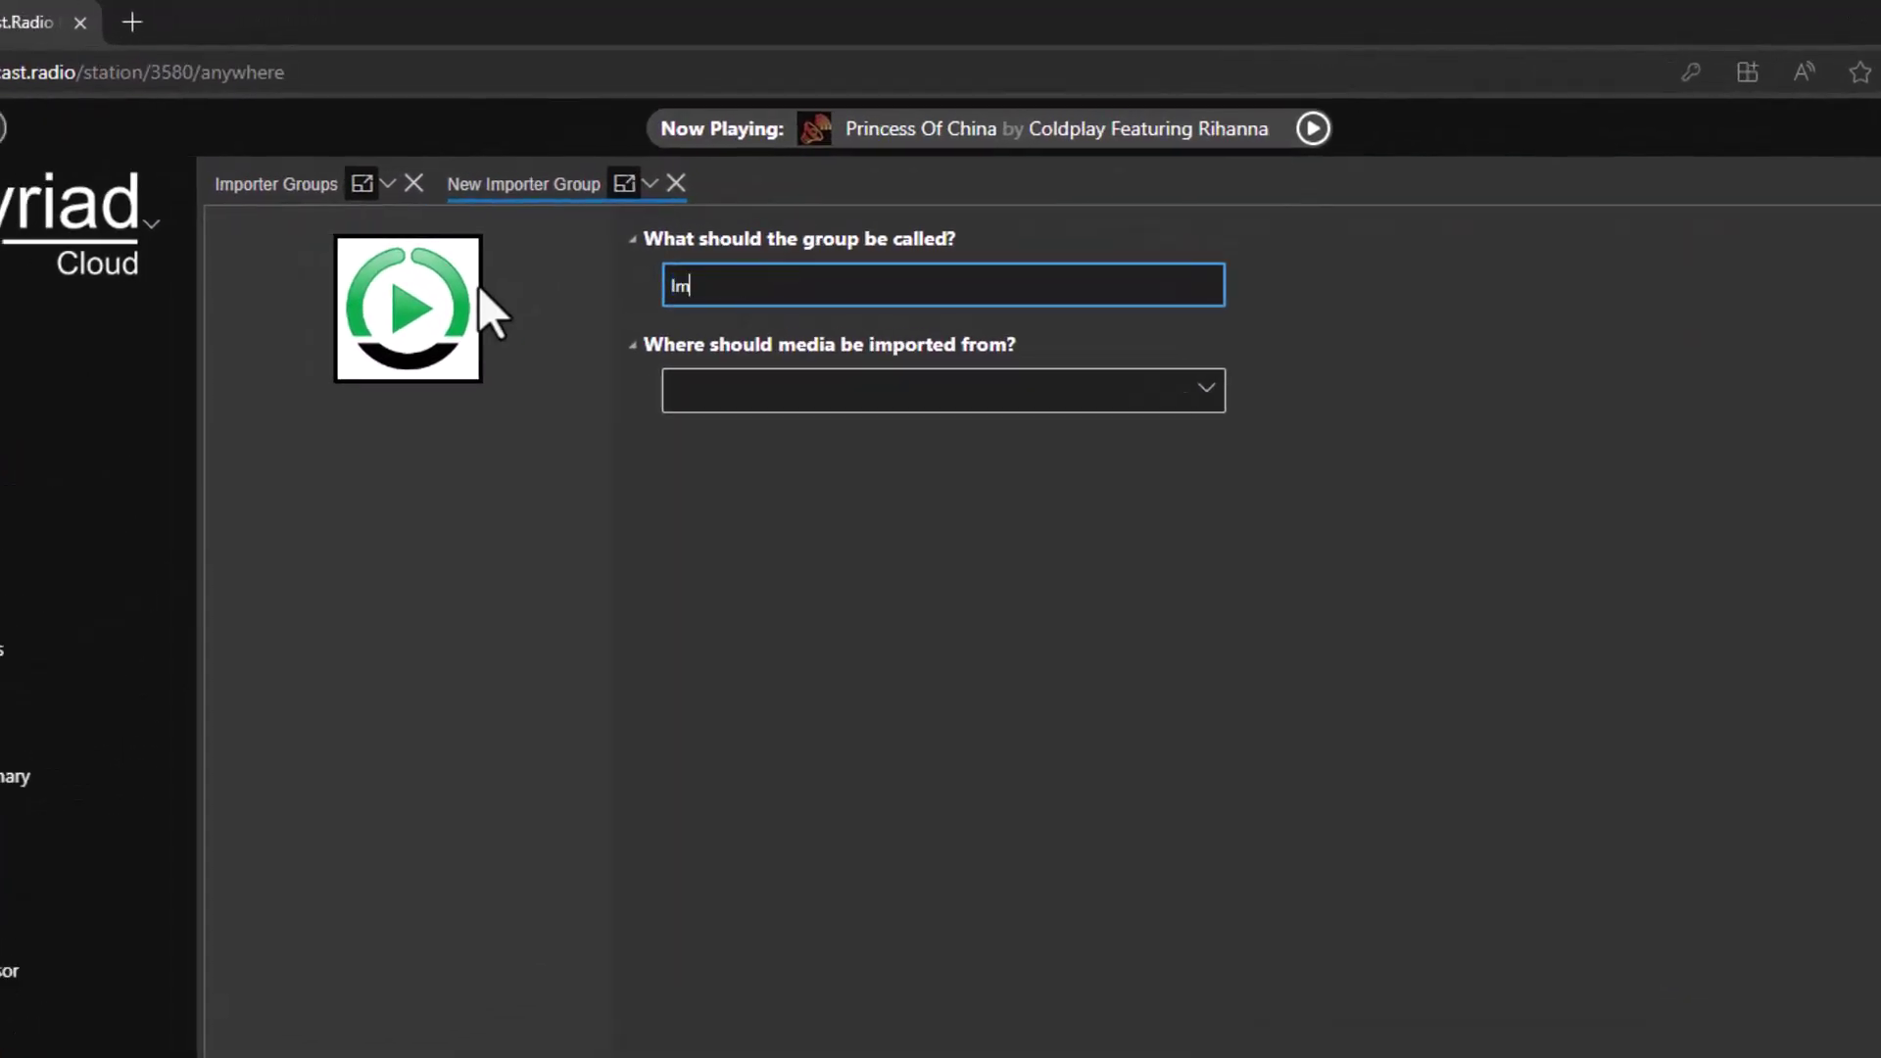
text(t from Dropbox)
key(Tab)
click(1166, 392)
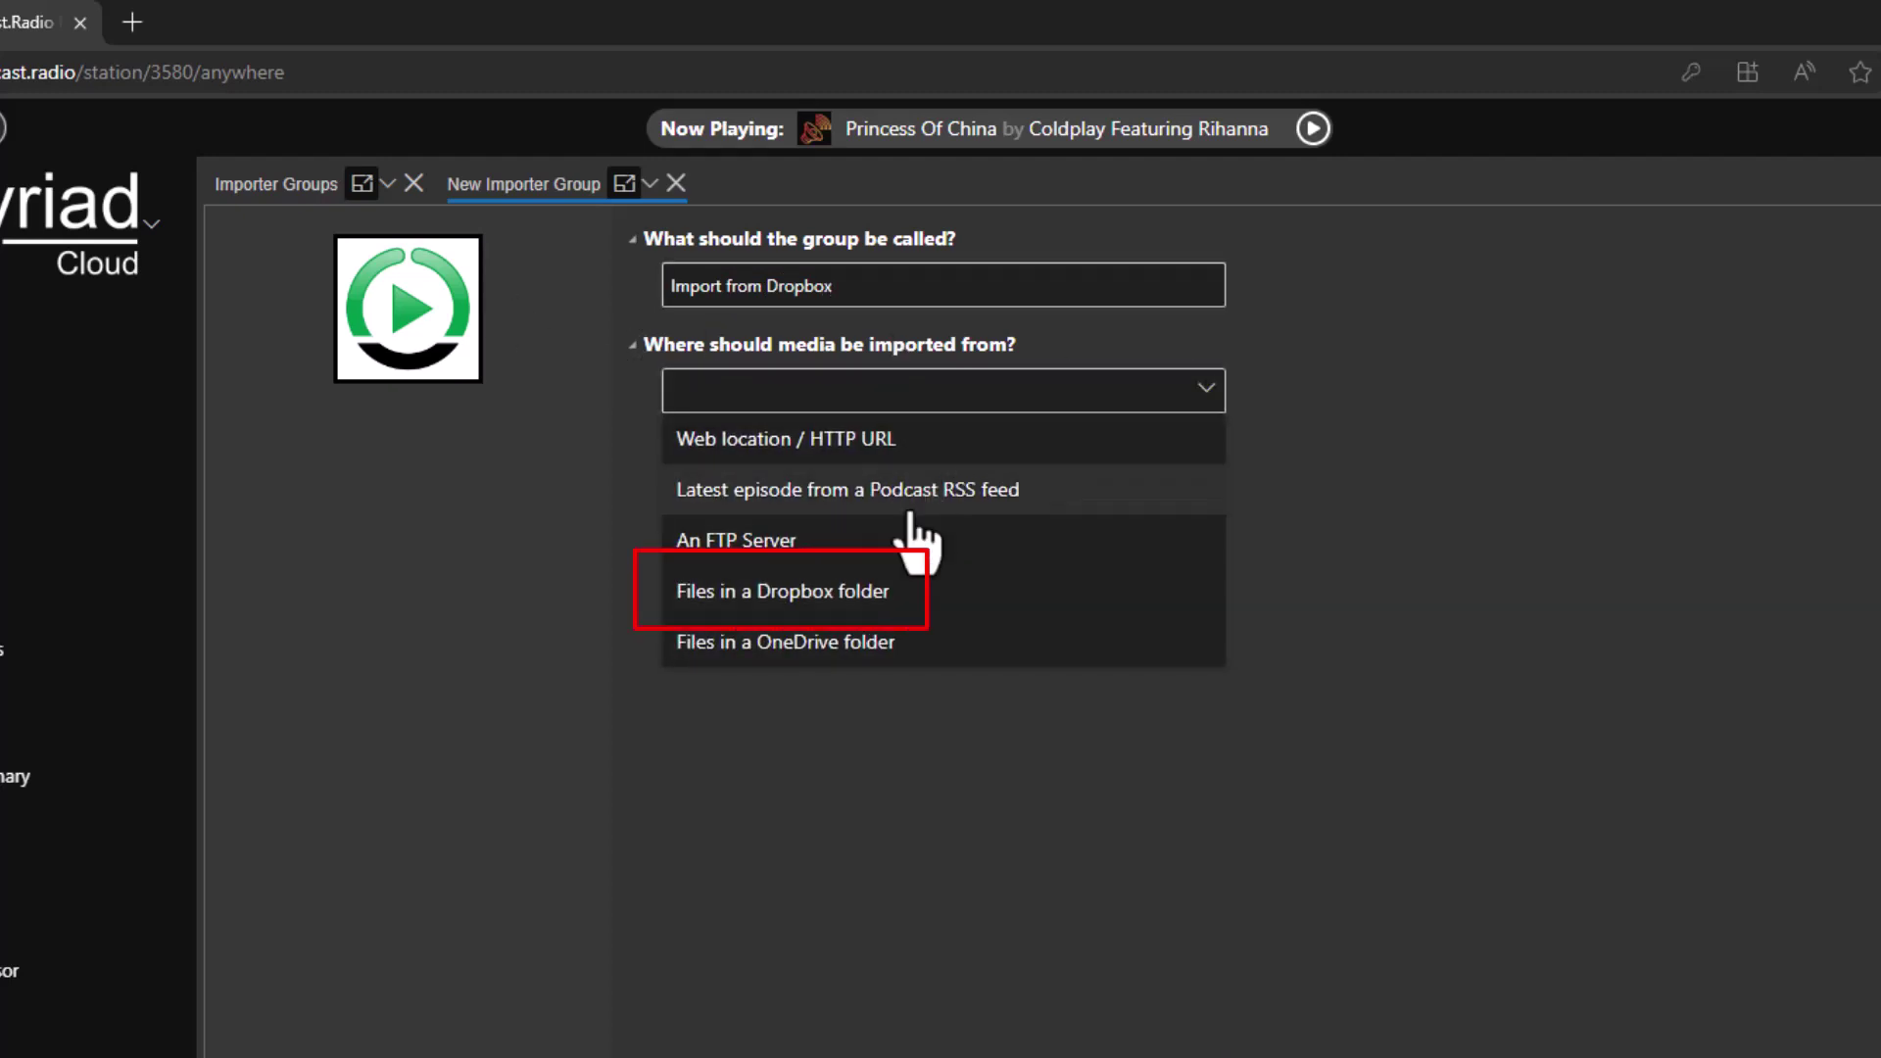
click(867, 596)
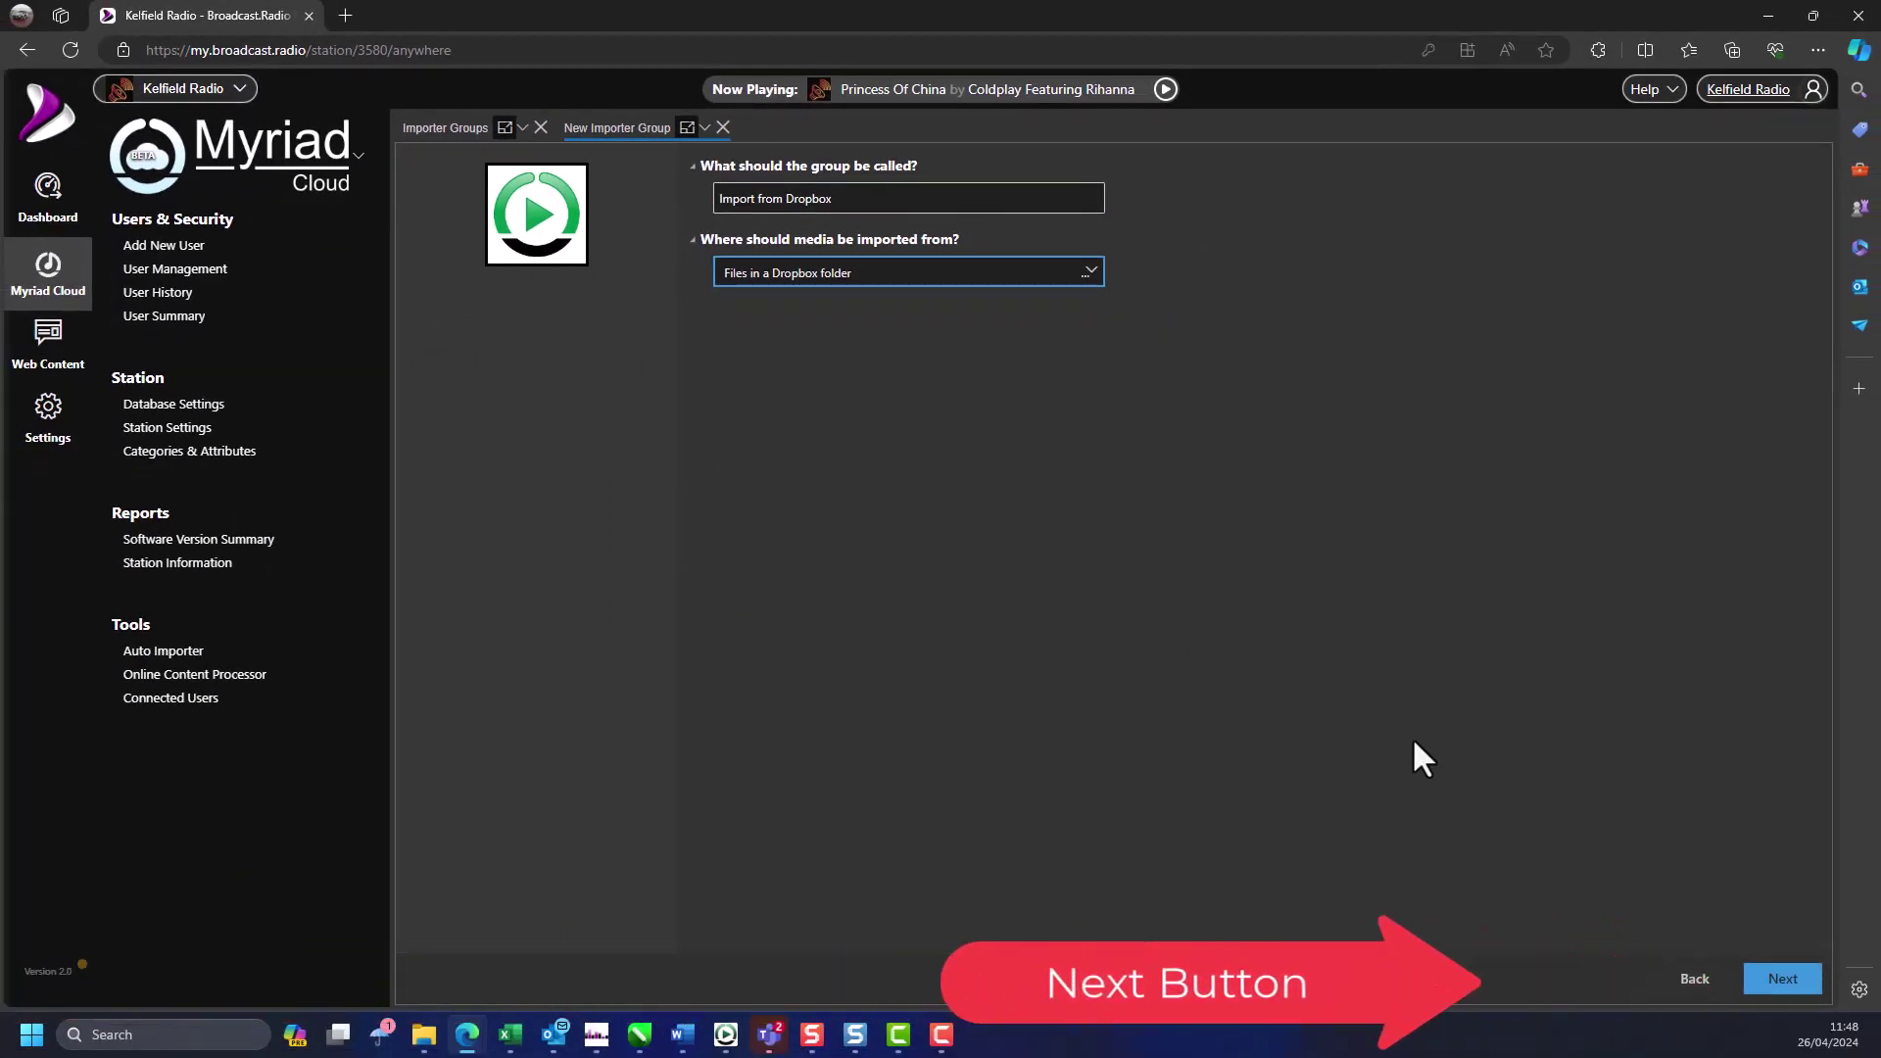
- Authorise Myriad Auto Importer on the Dropbox account and confirm the link on Broadcast.Radio
click(1781, 980)
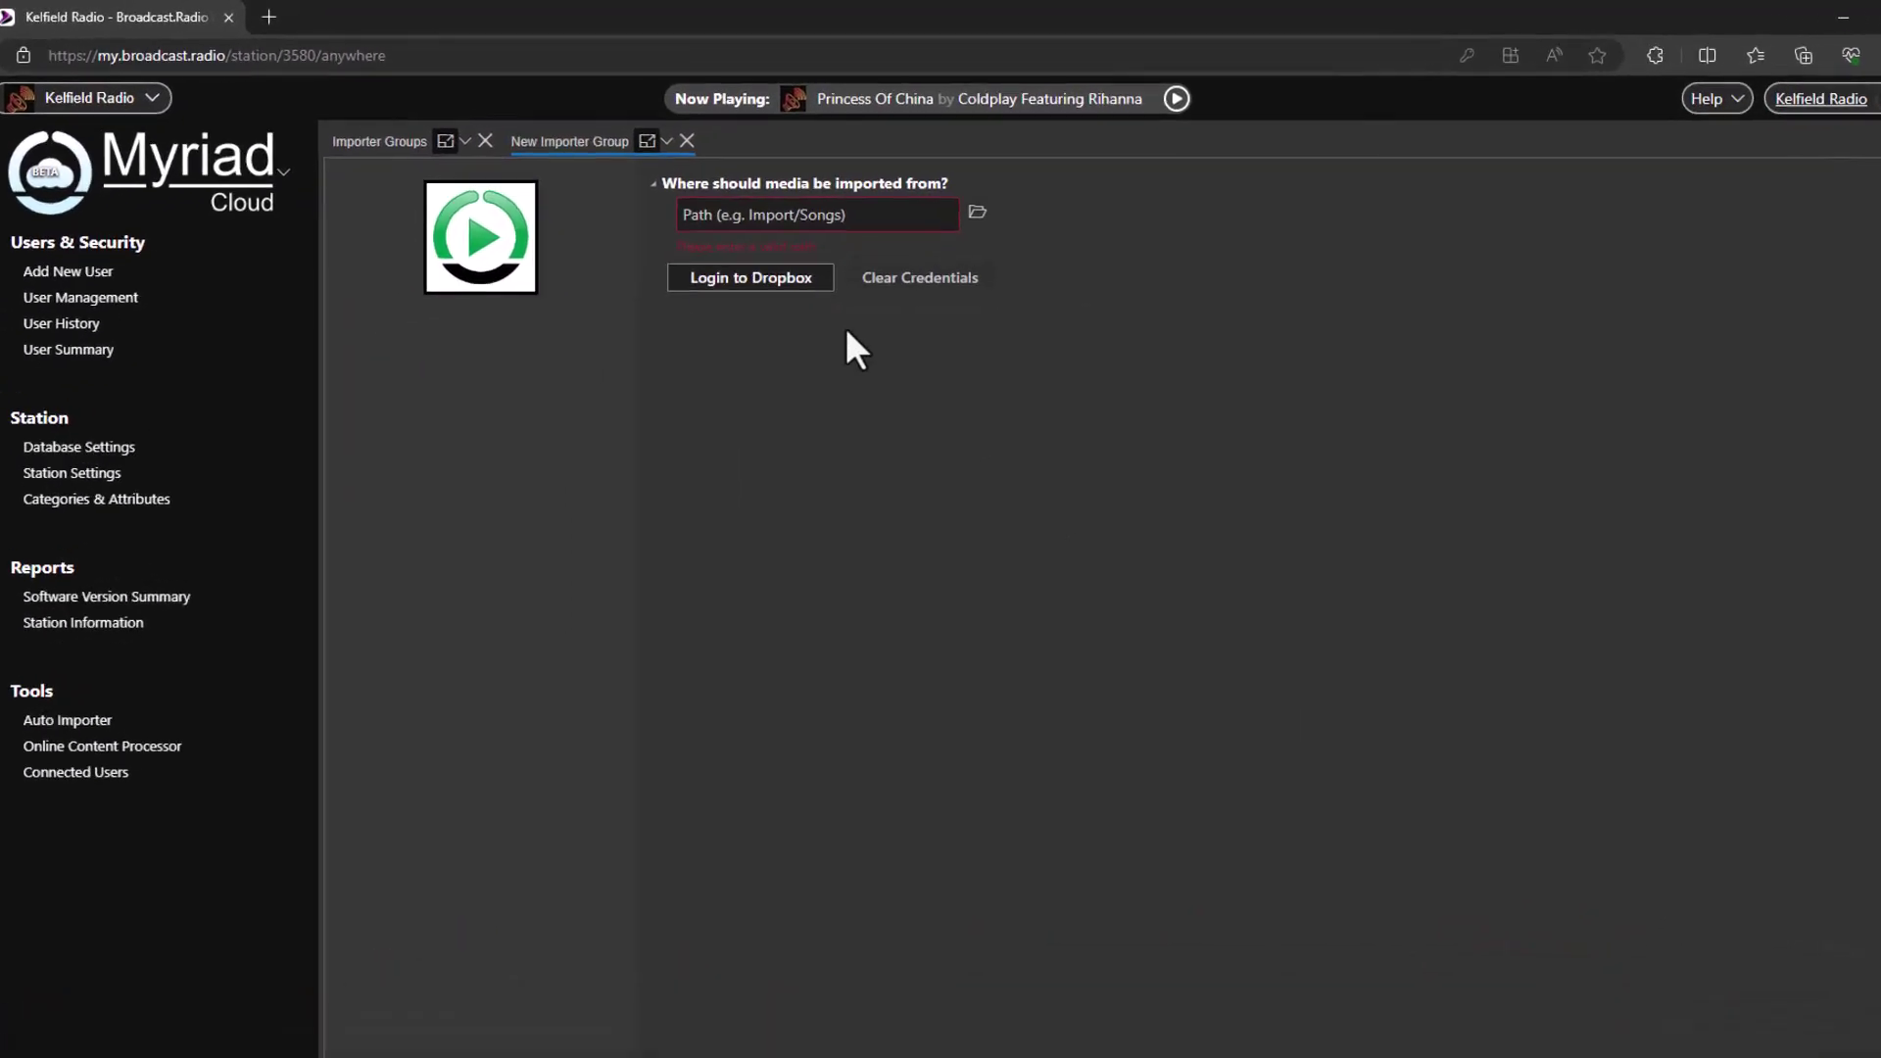
click(810, 257)
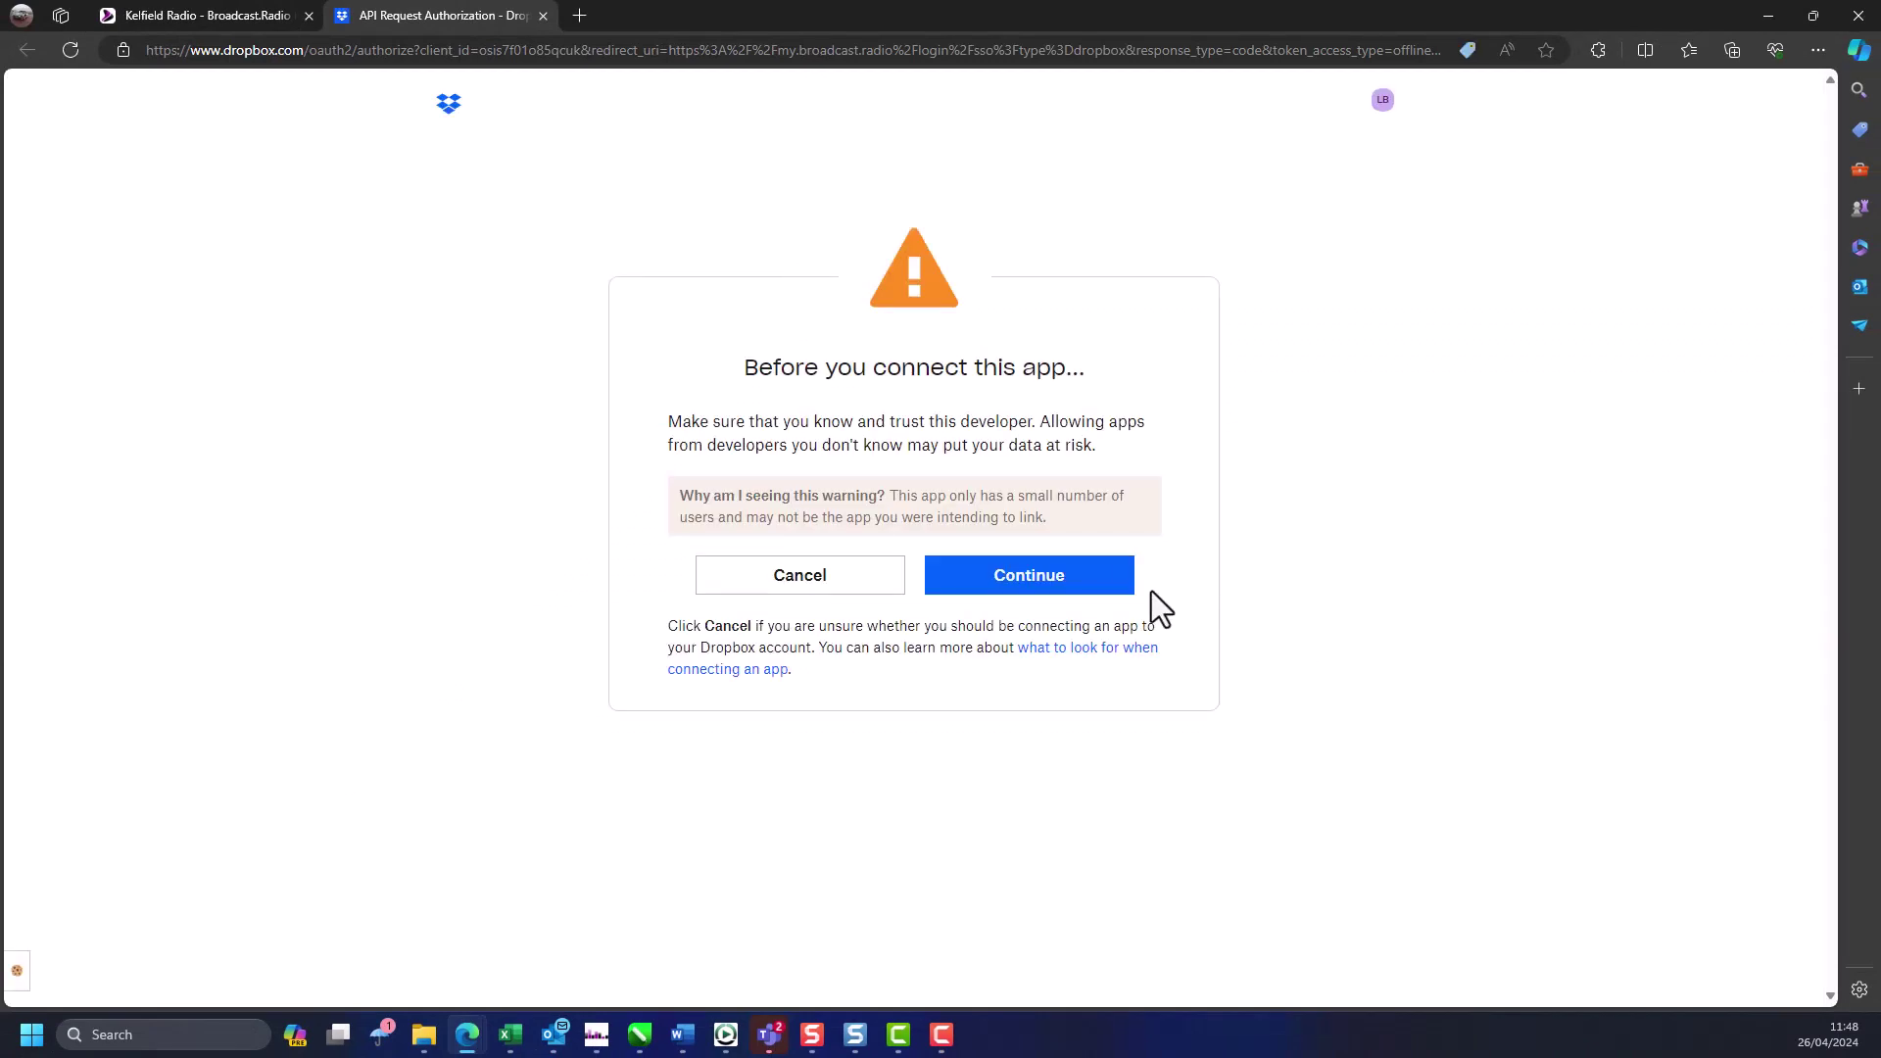
click(1034, 596)
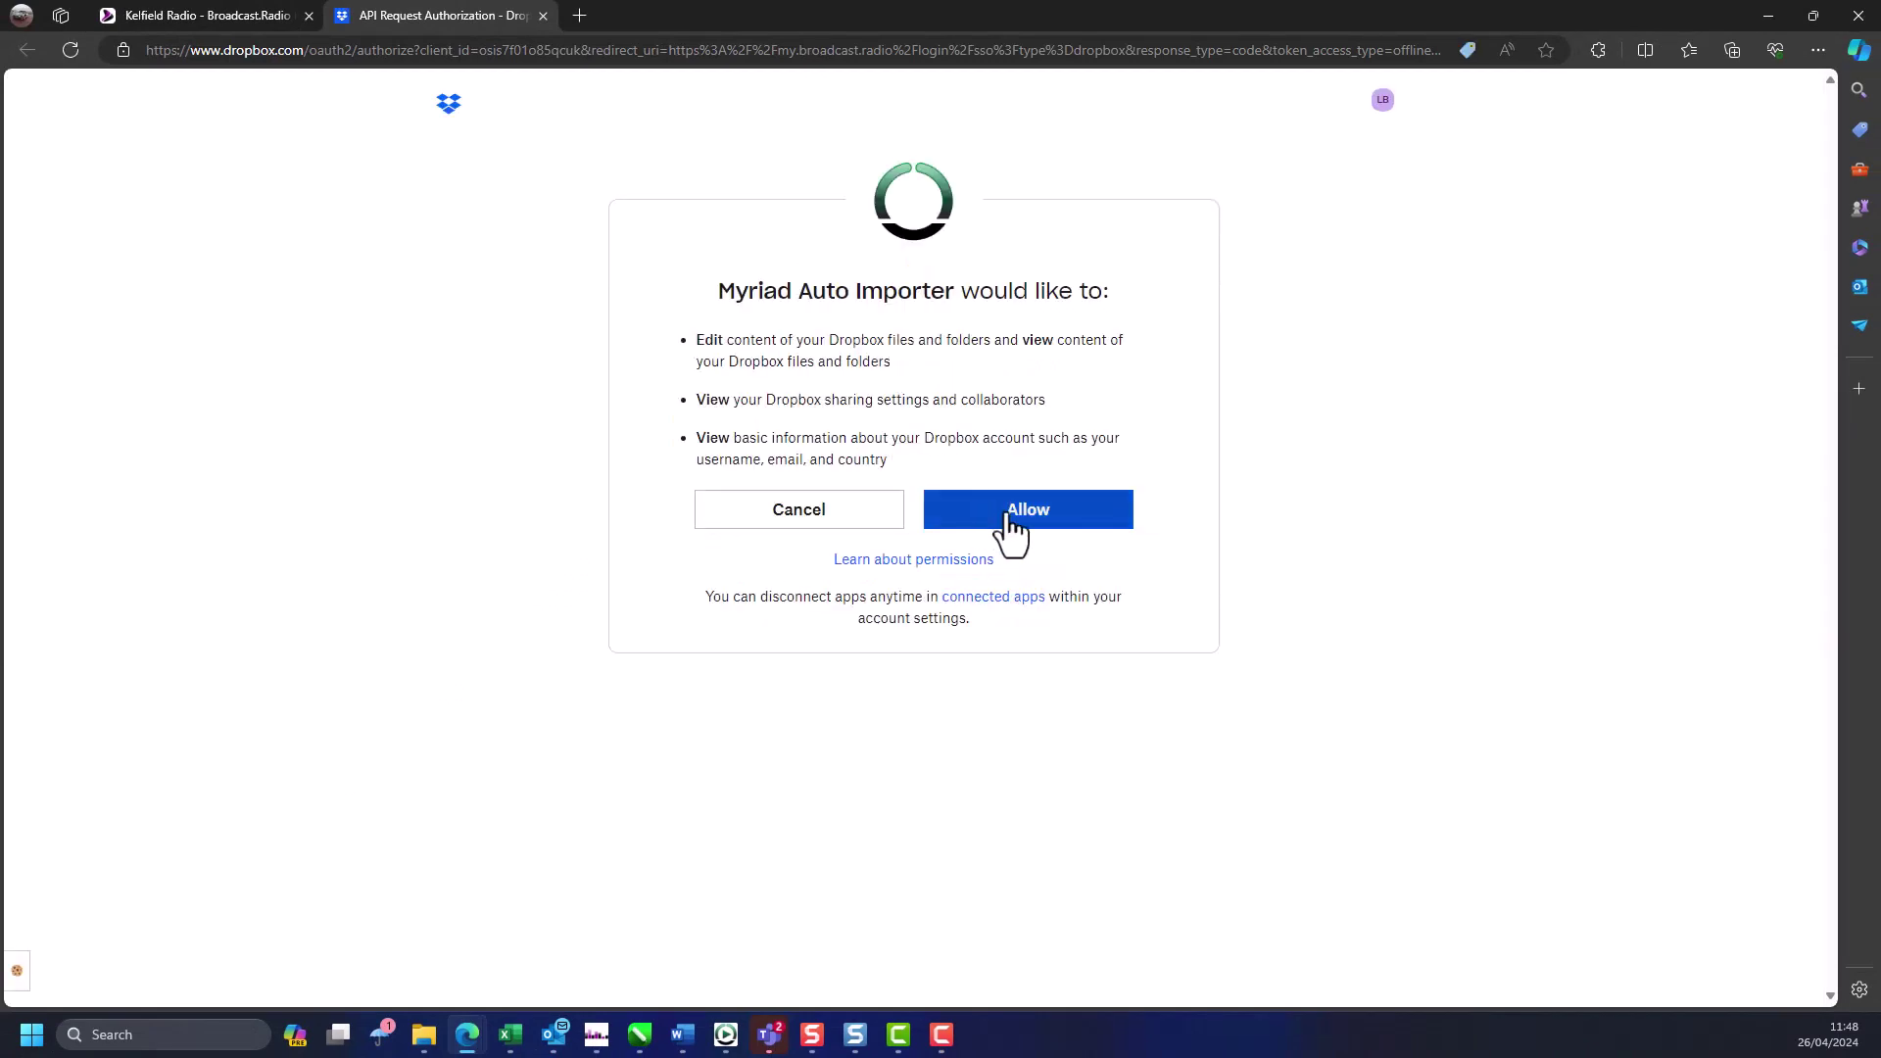
click(1010, 514)
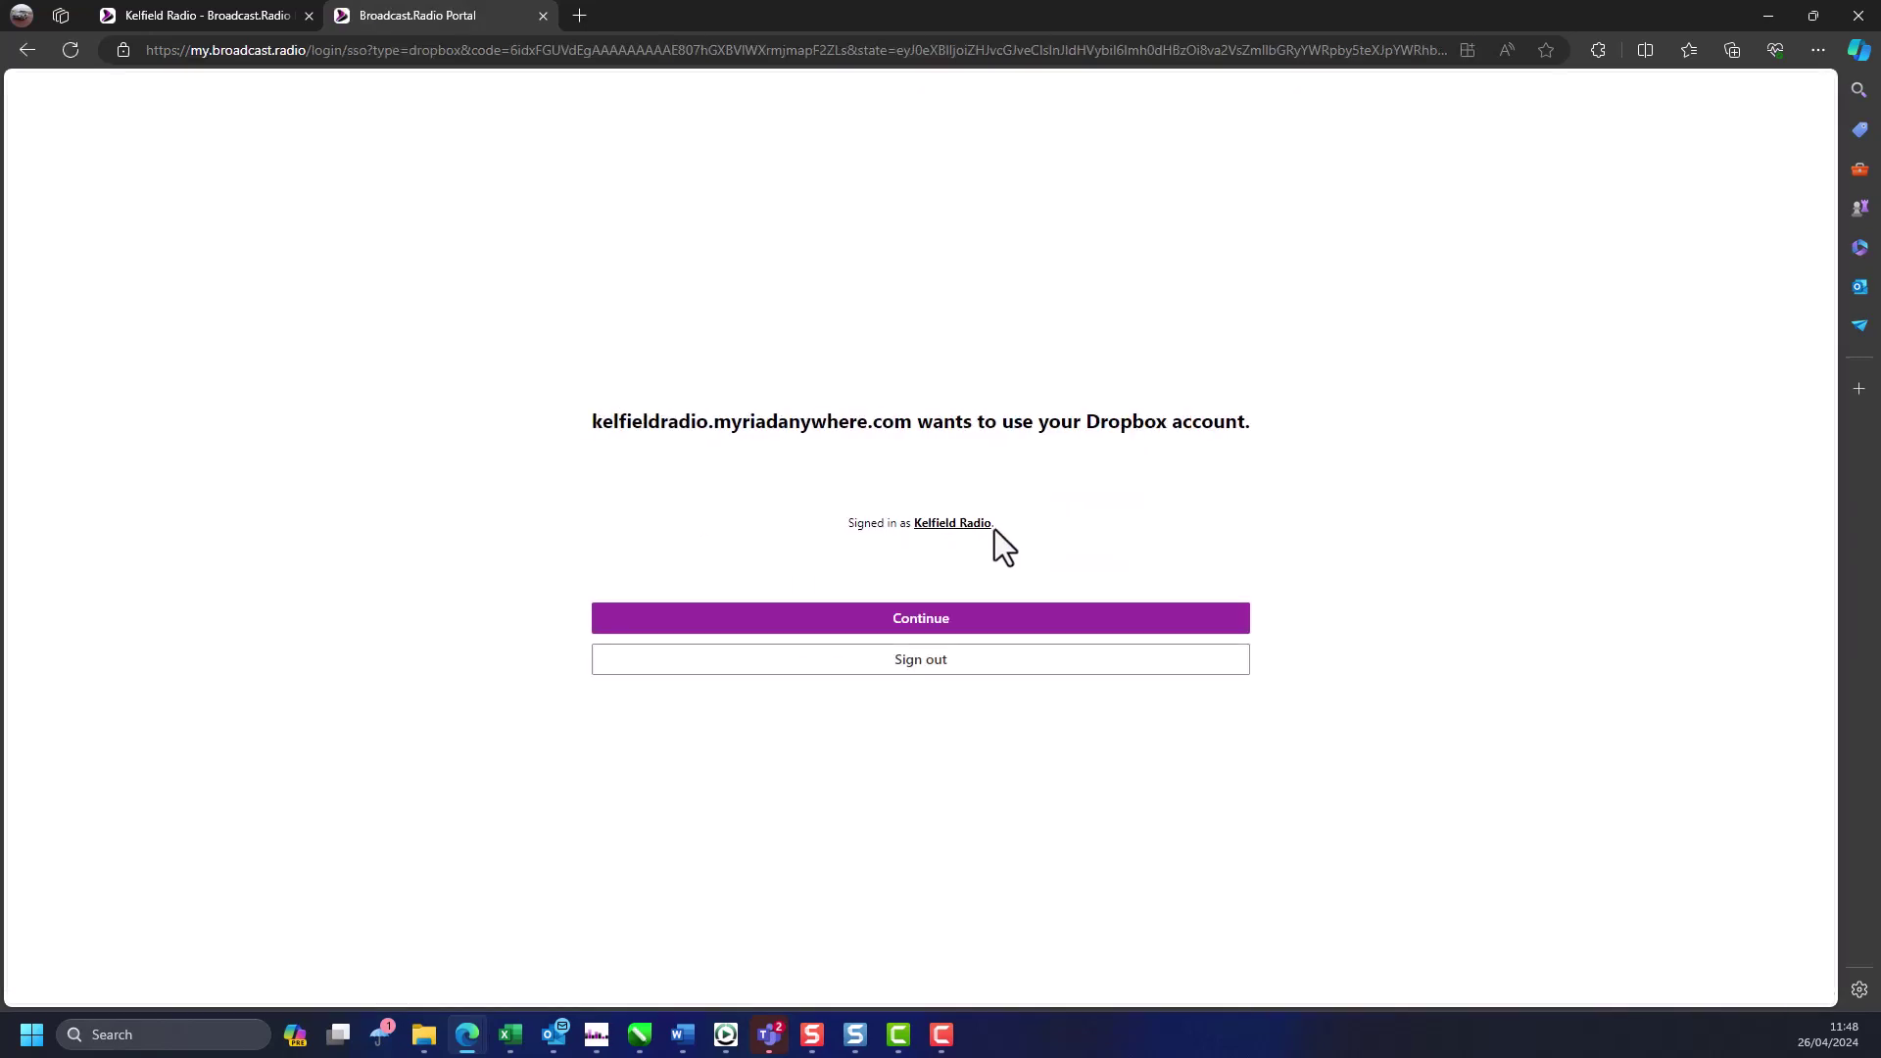
click(923, 620)
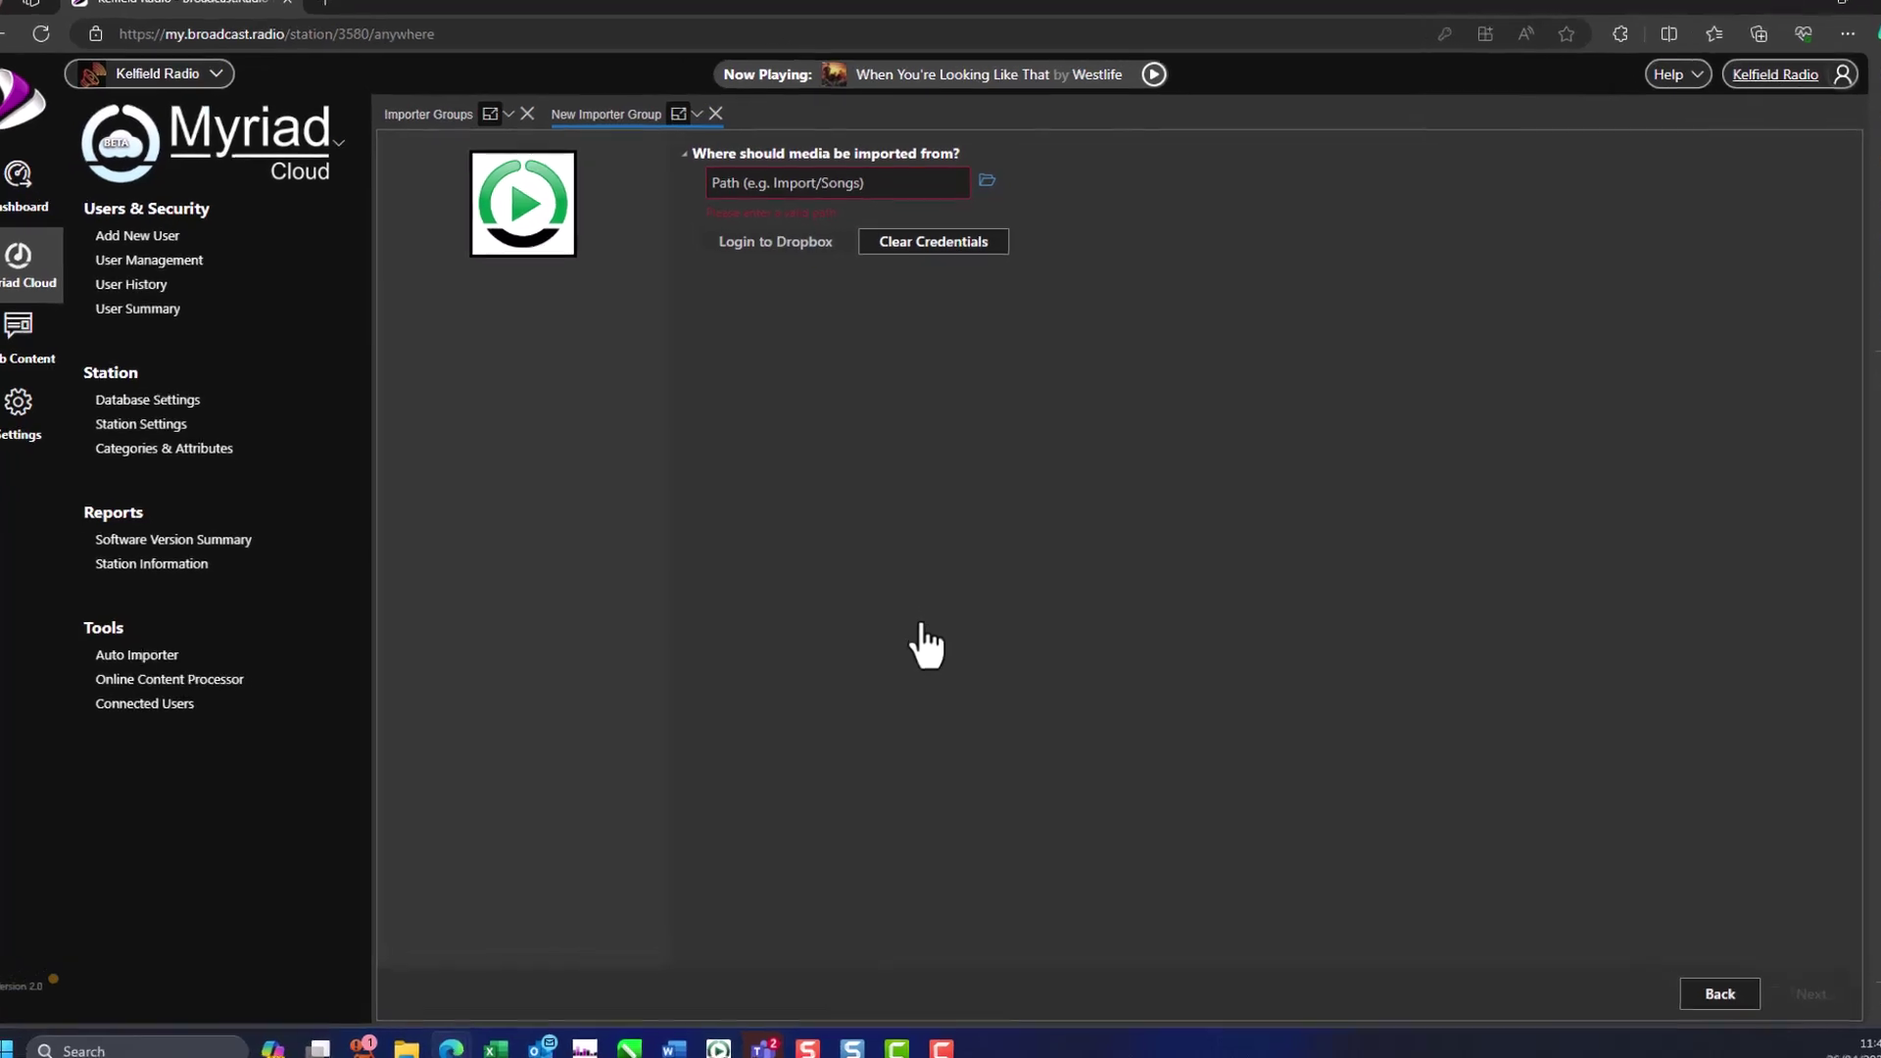
- Choose /News as the Dropbox source folder
click(999, 87)
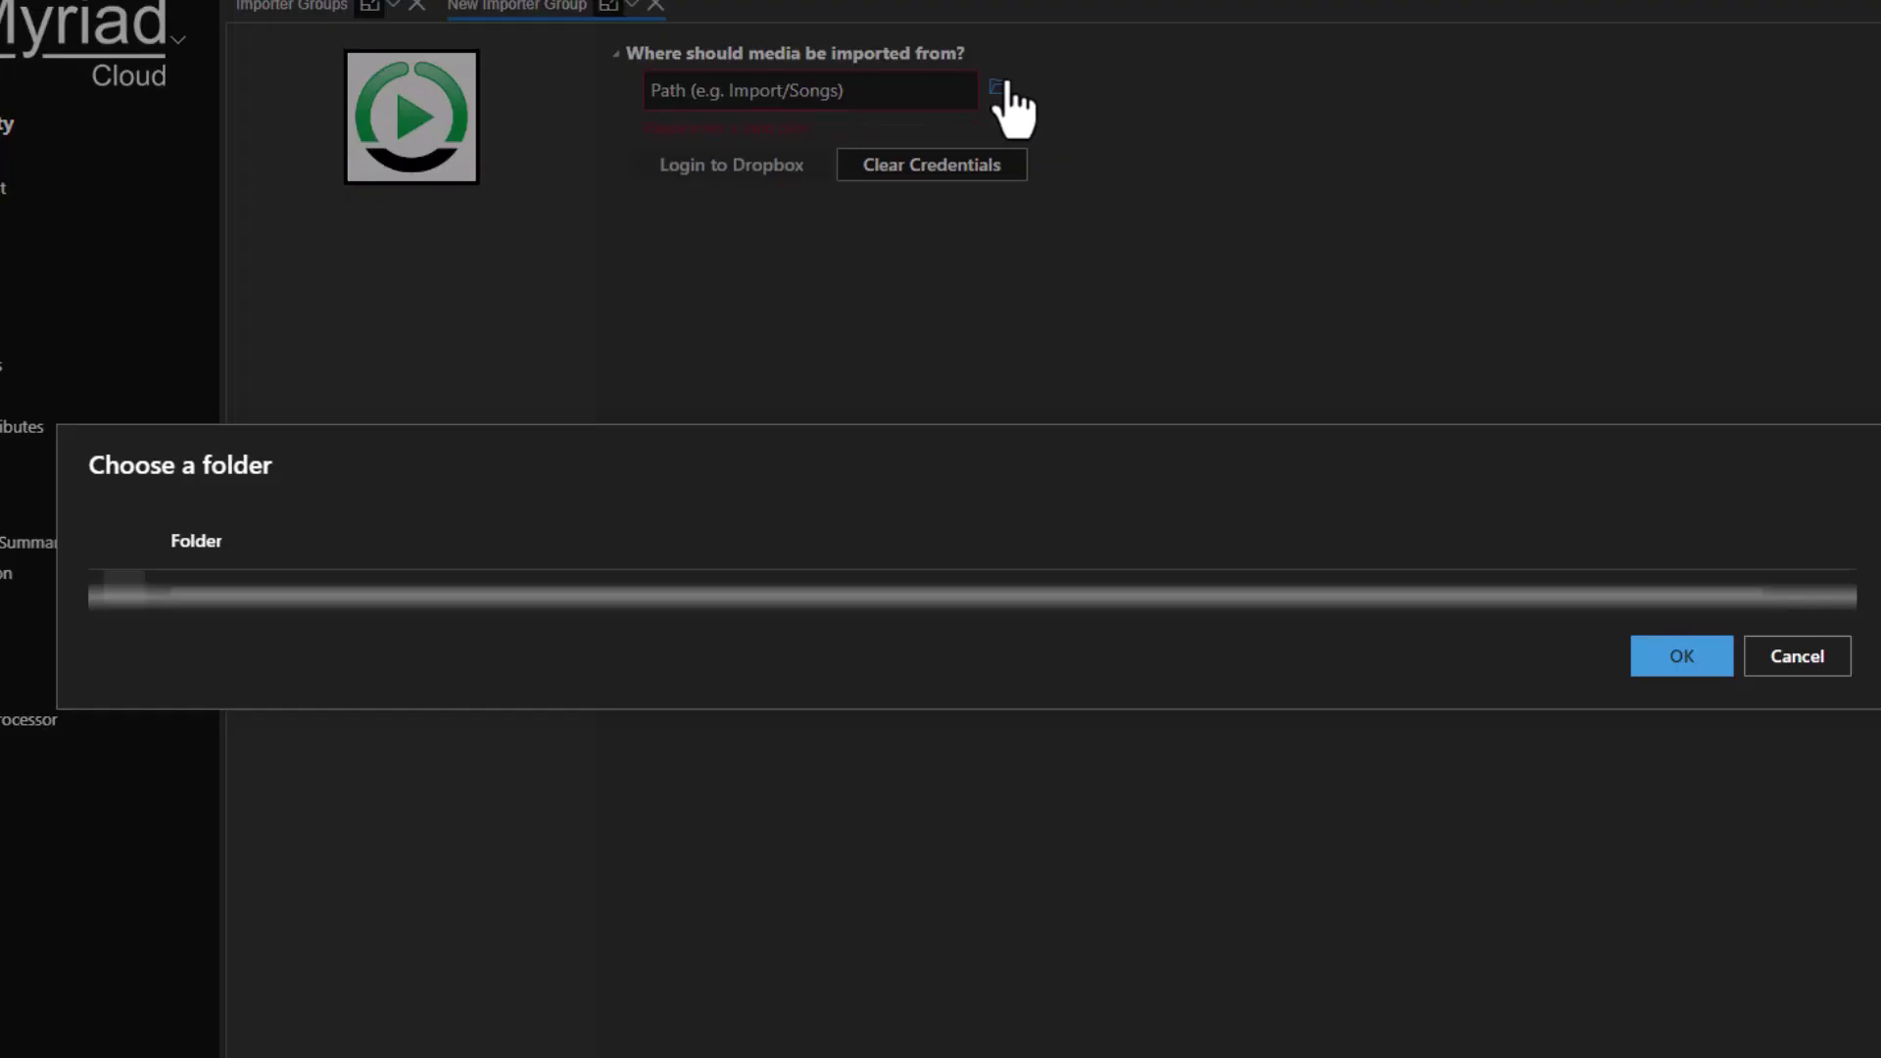
click(199, 600)
click(1670, 676)
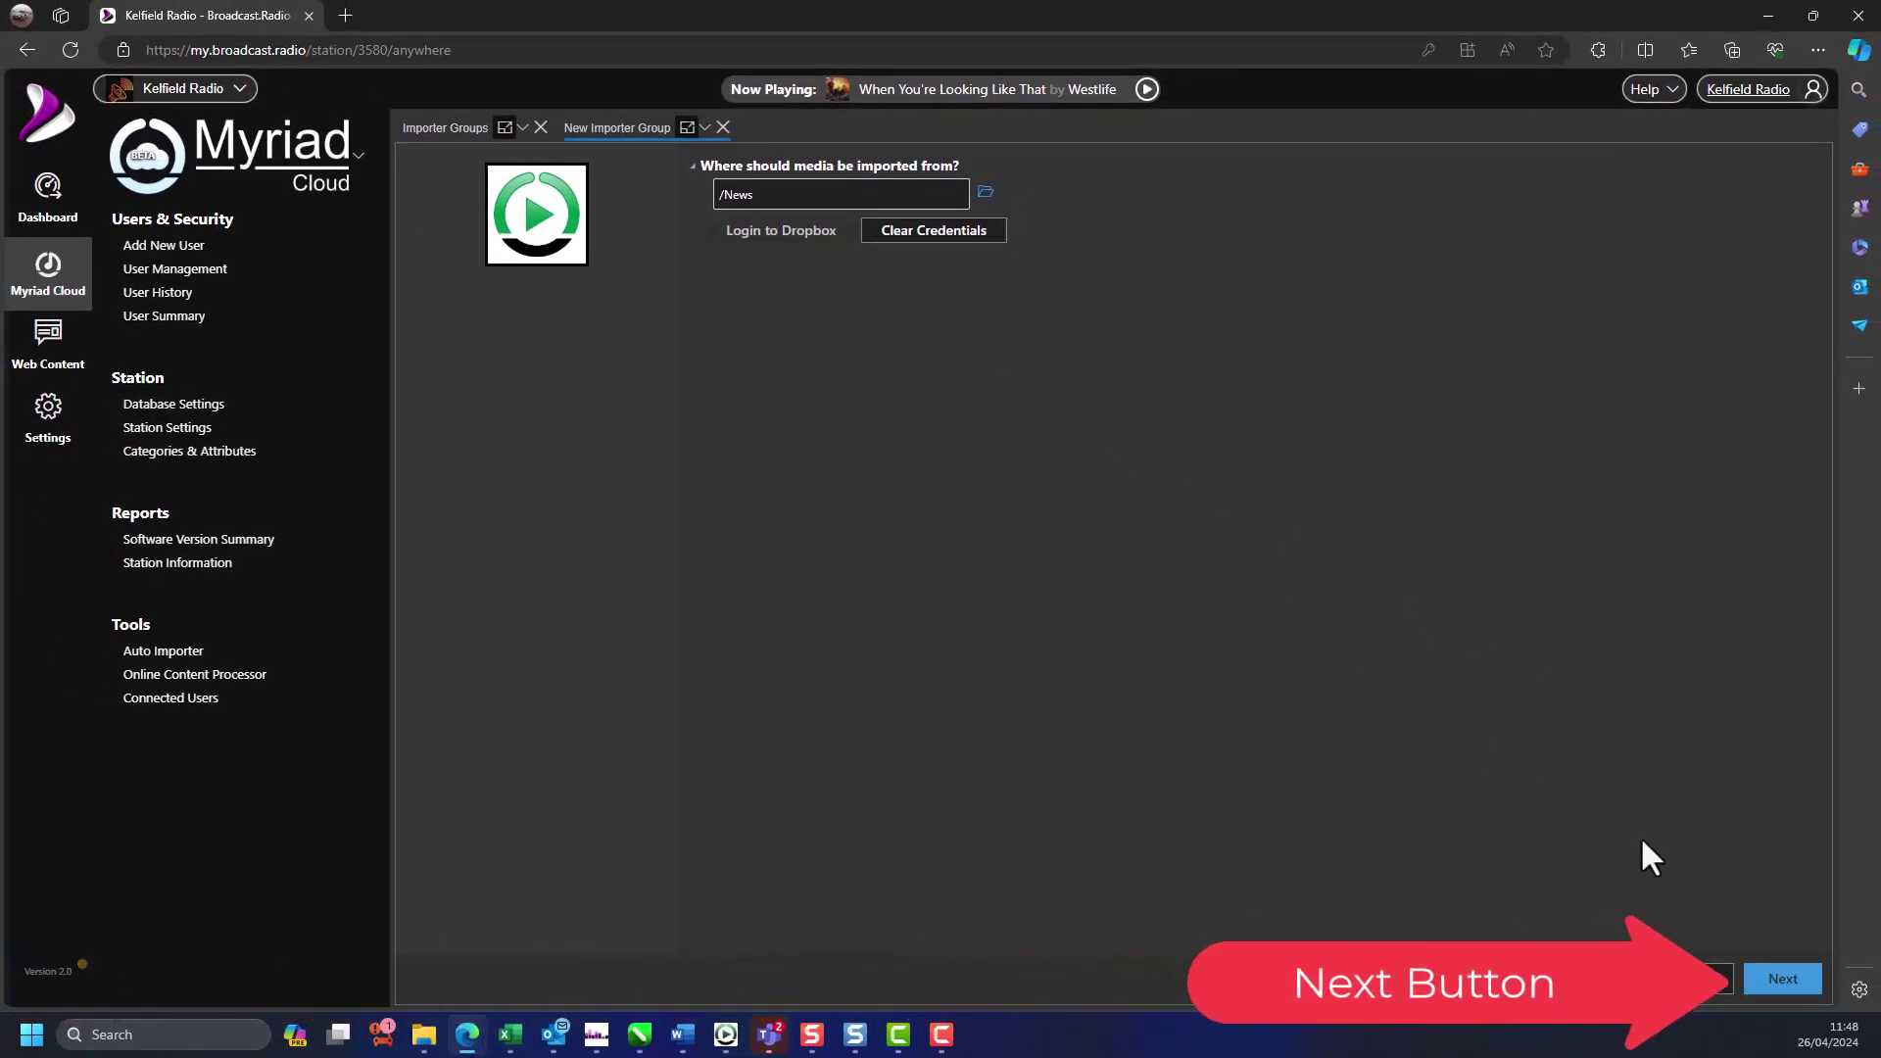
- Import only a single specific file named news.mp3
click(1781, 980)
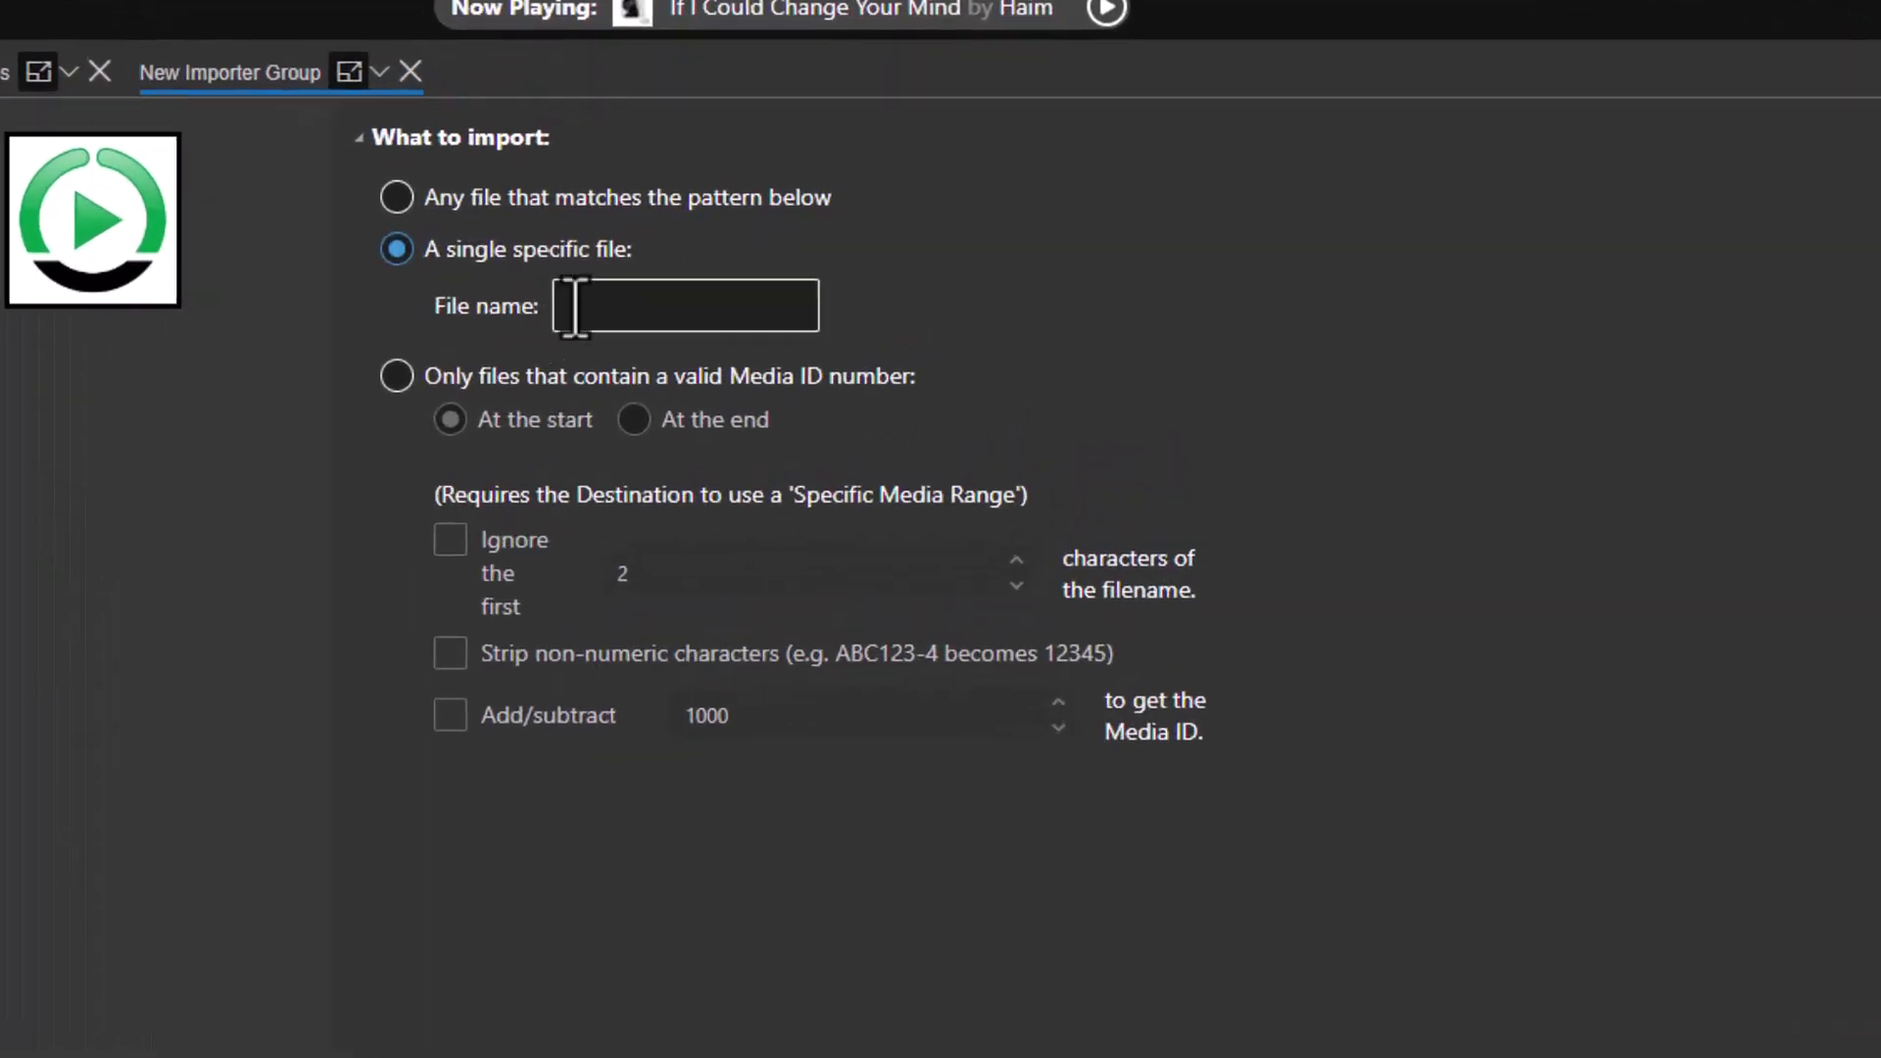
click(637, 313)
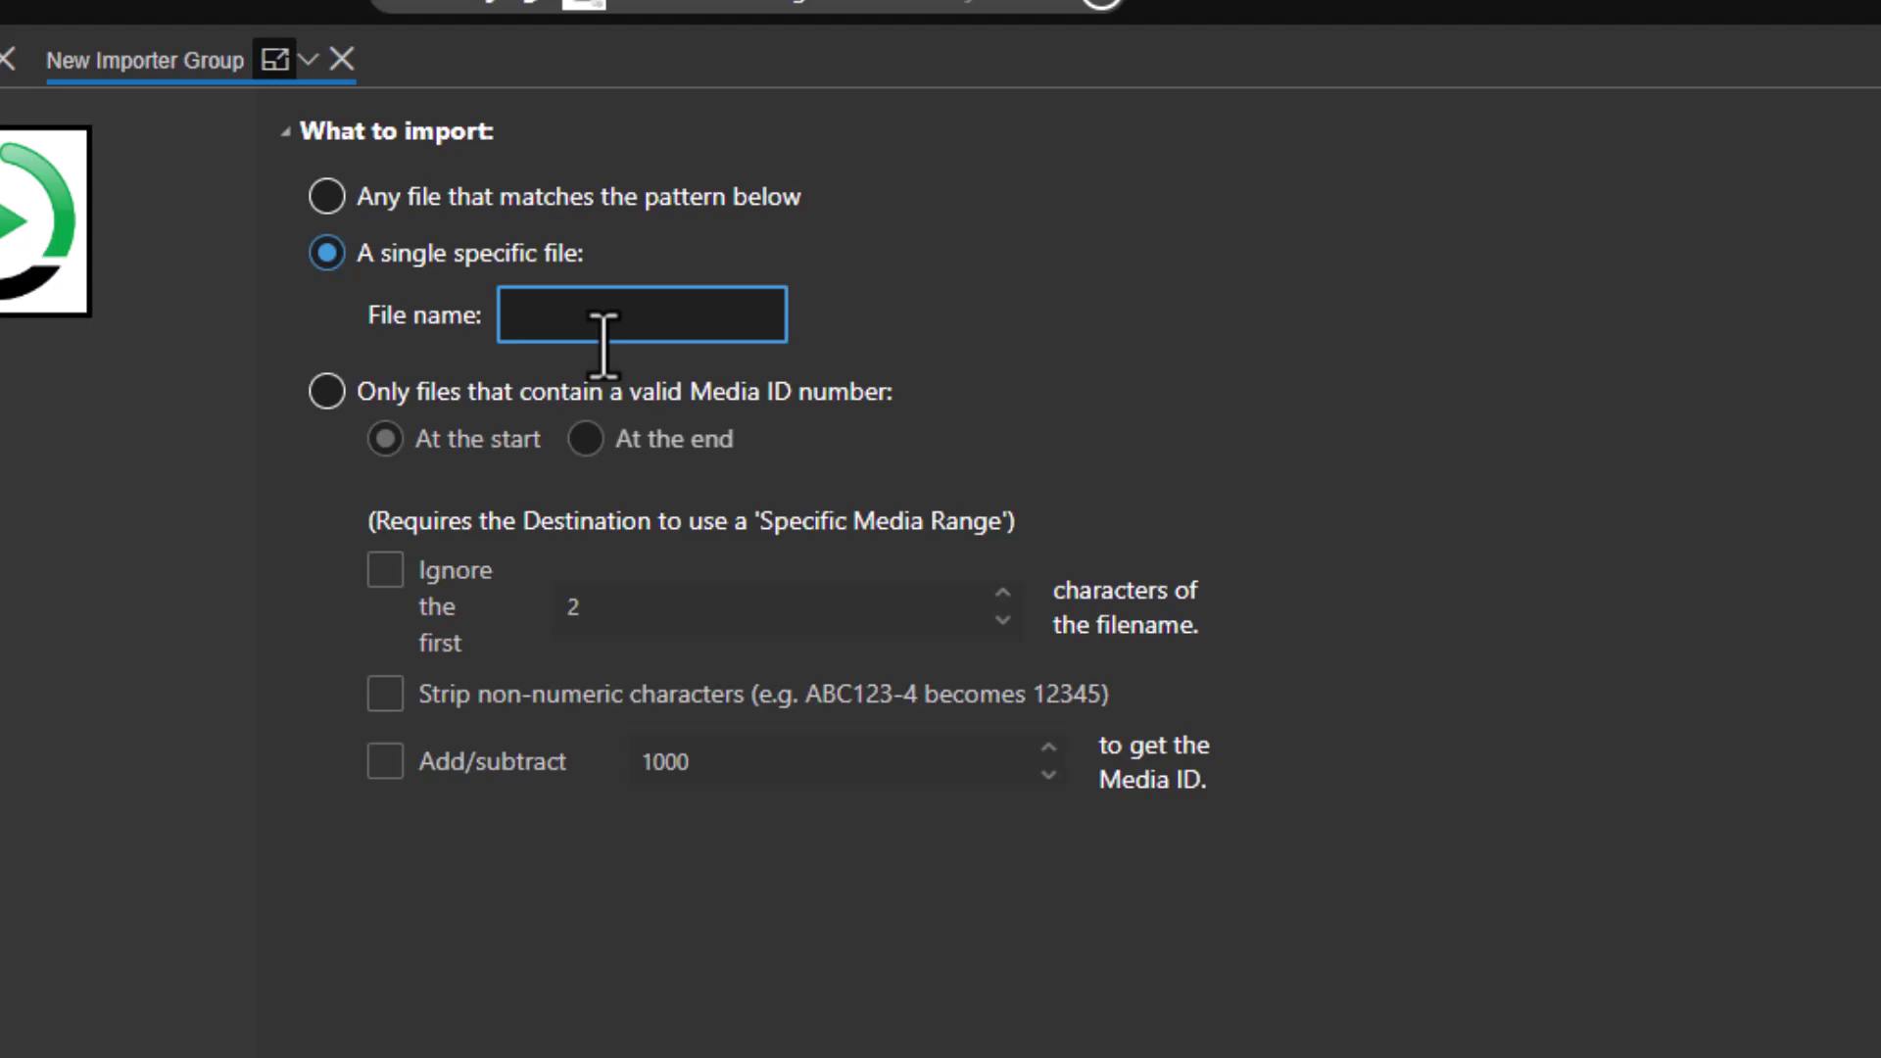
text(news.mp3)
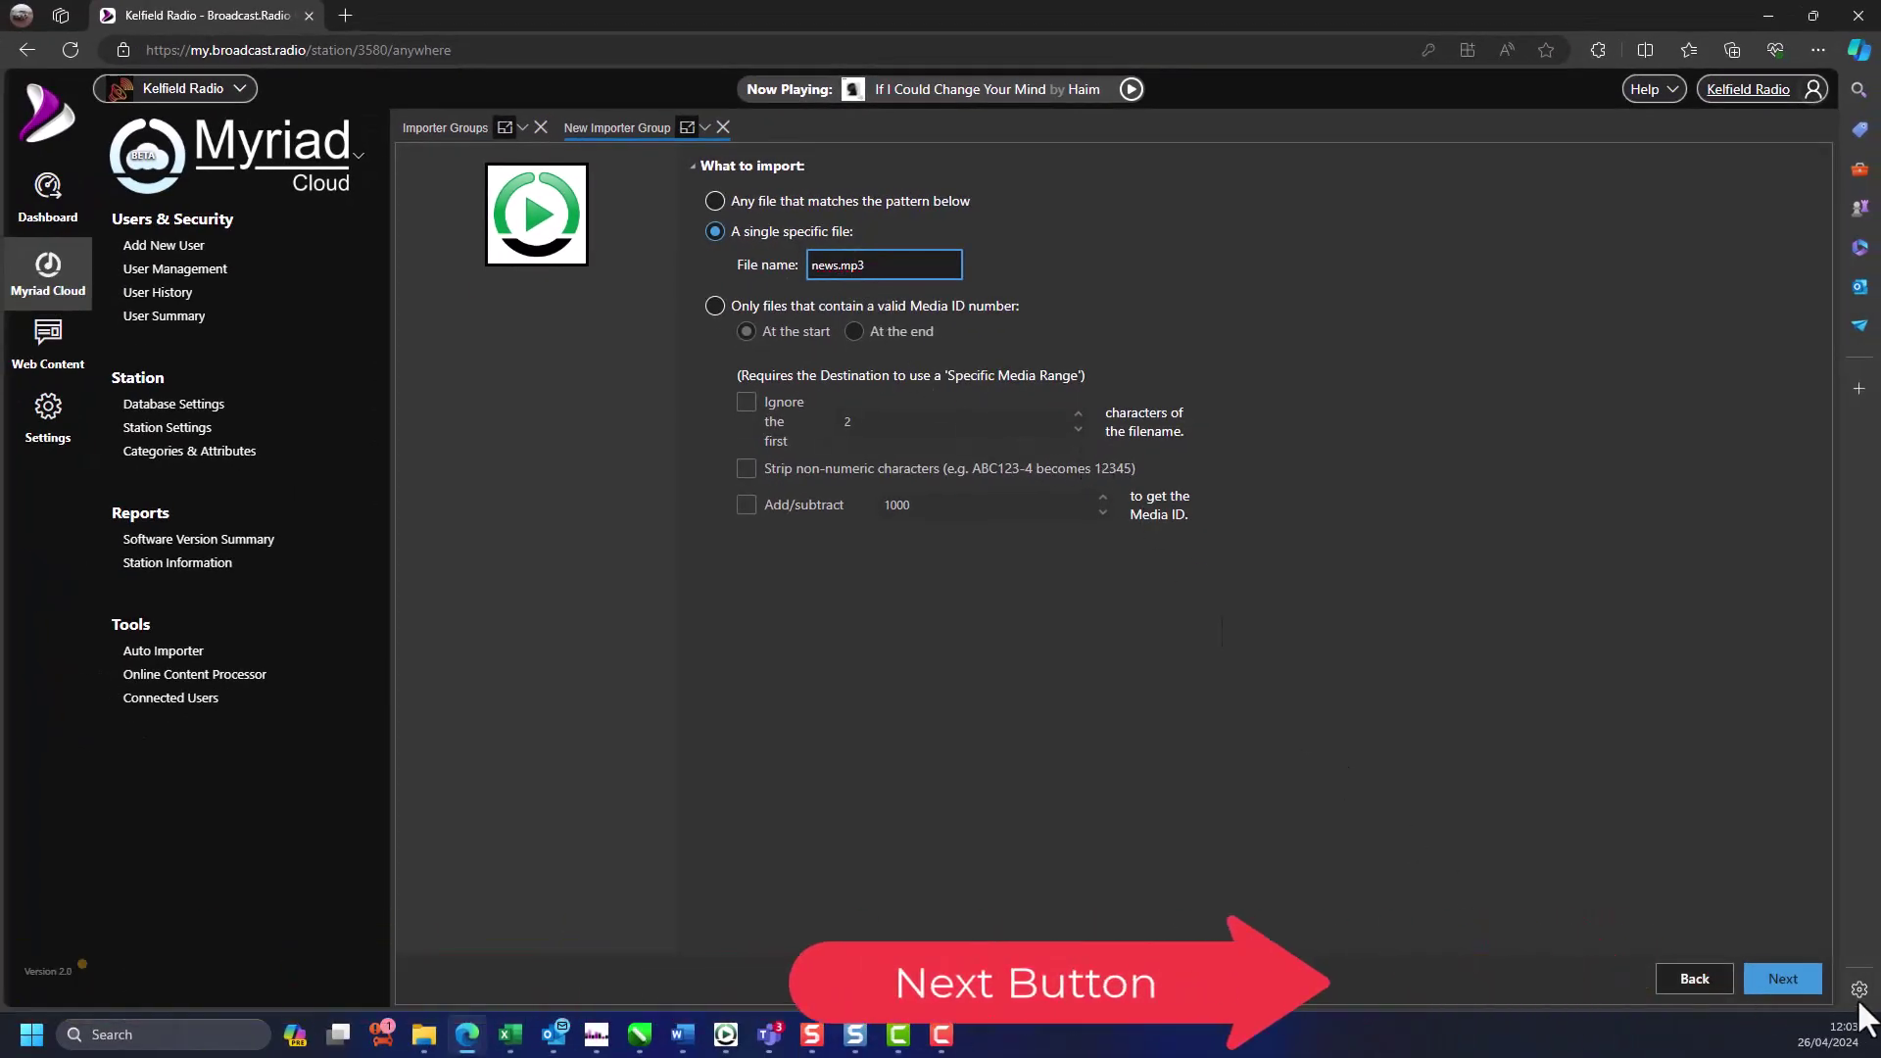
- Set the destination item type to News item
click(1780, 982)
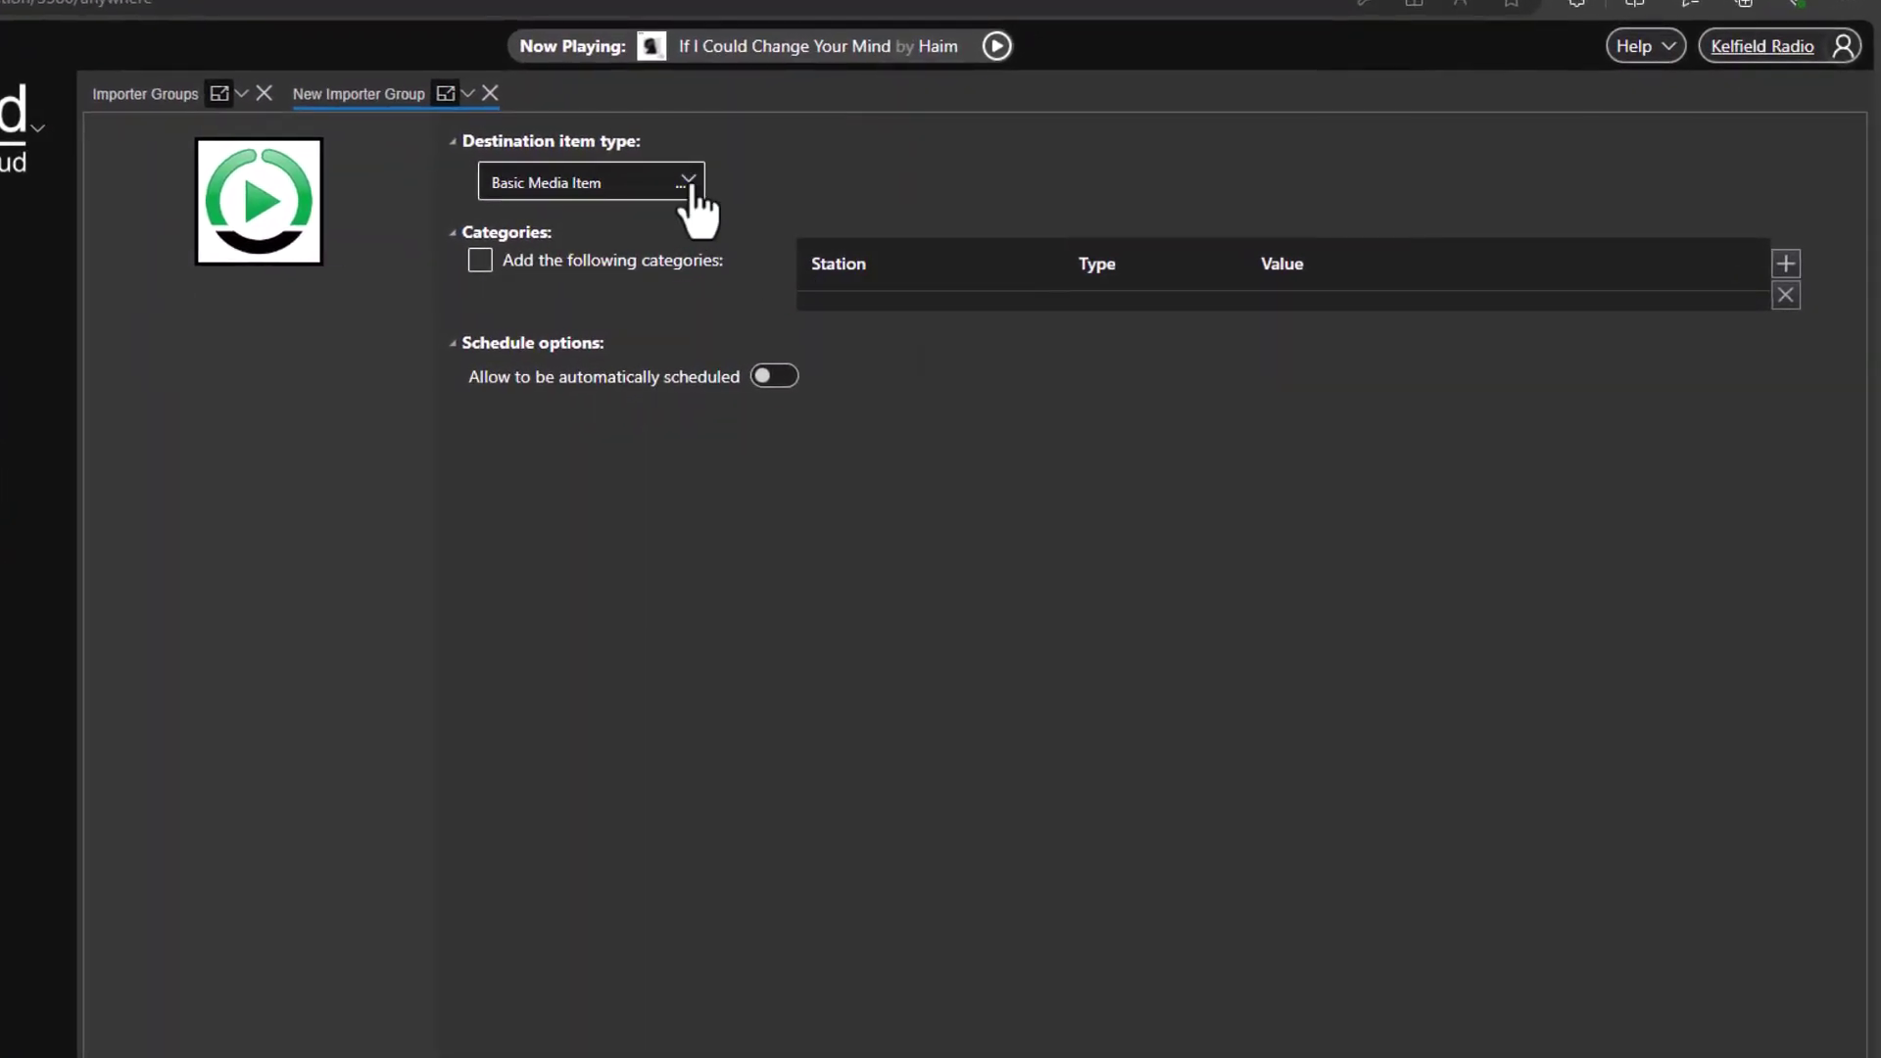
click(692, 188)
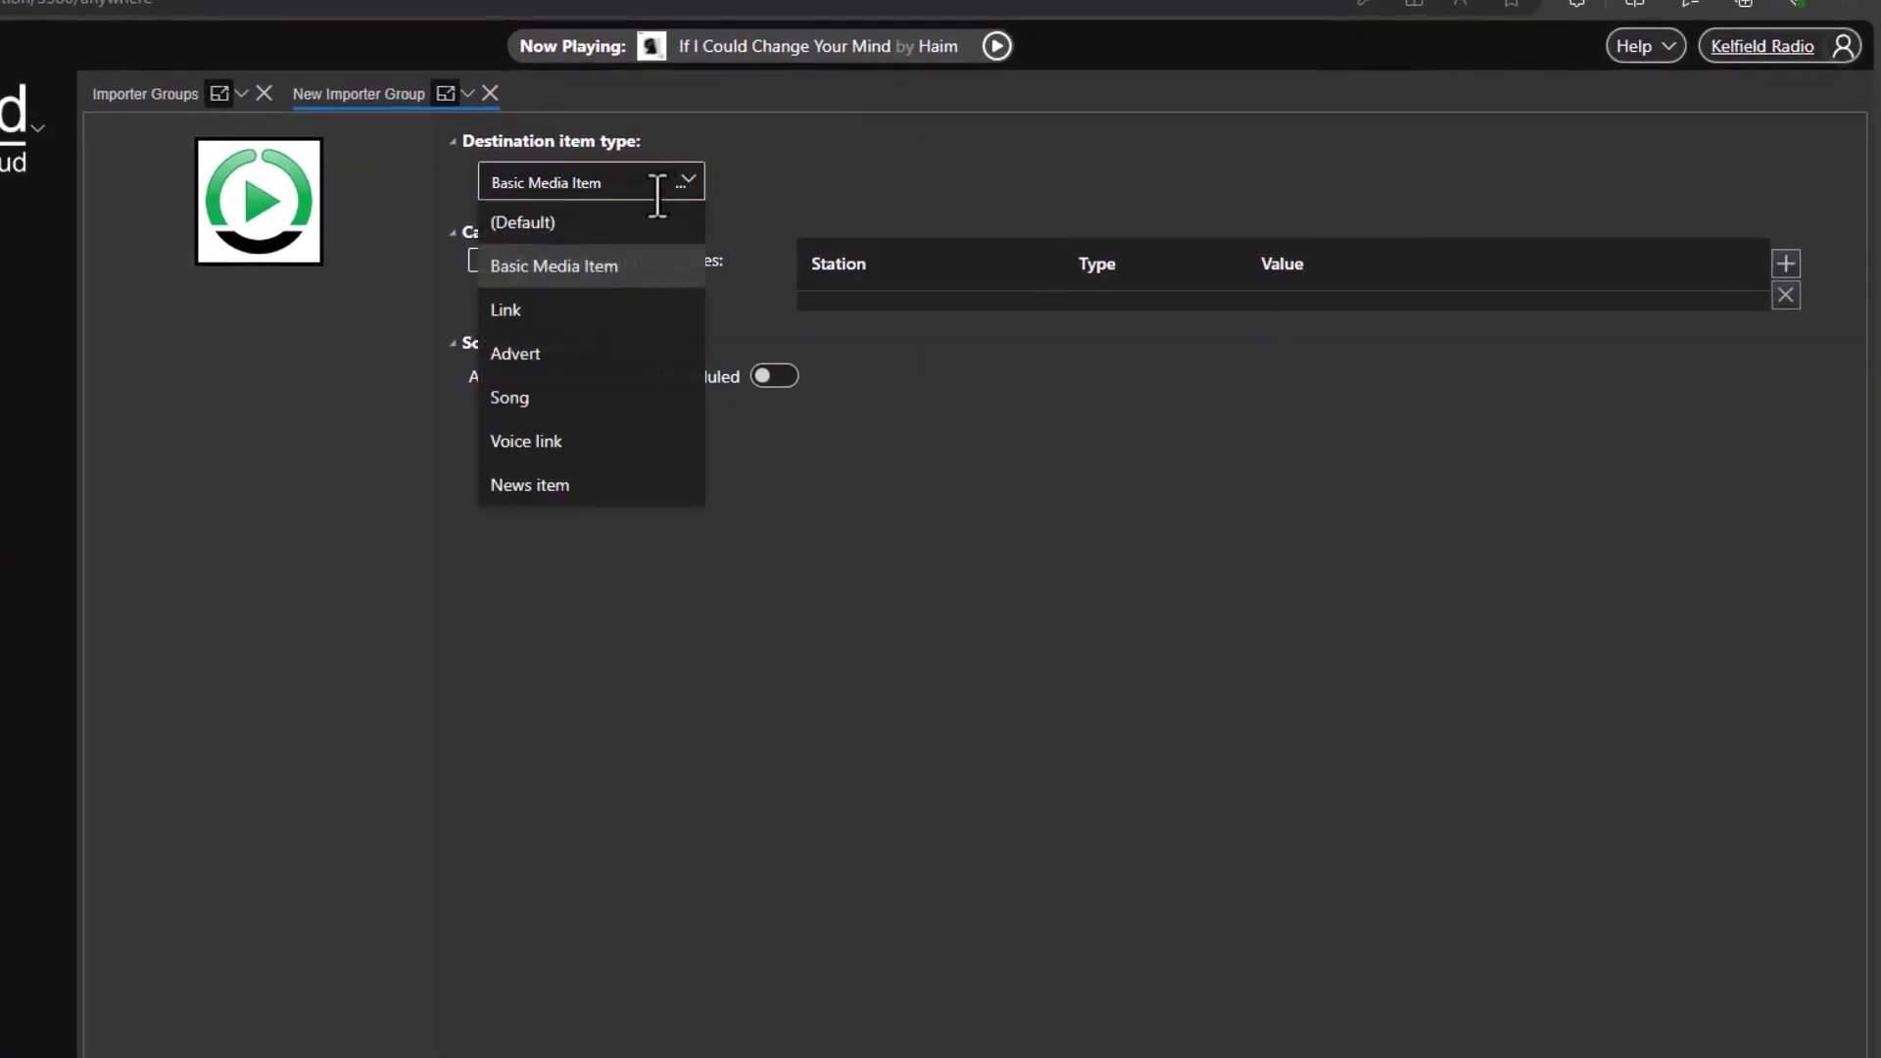
click(549, 486)
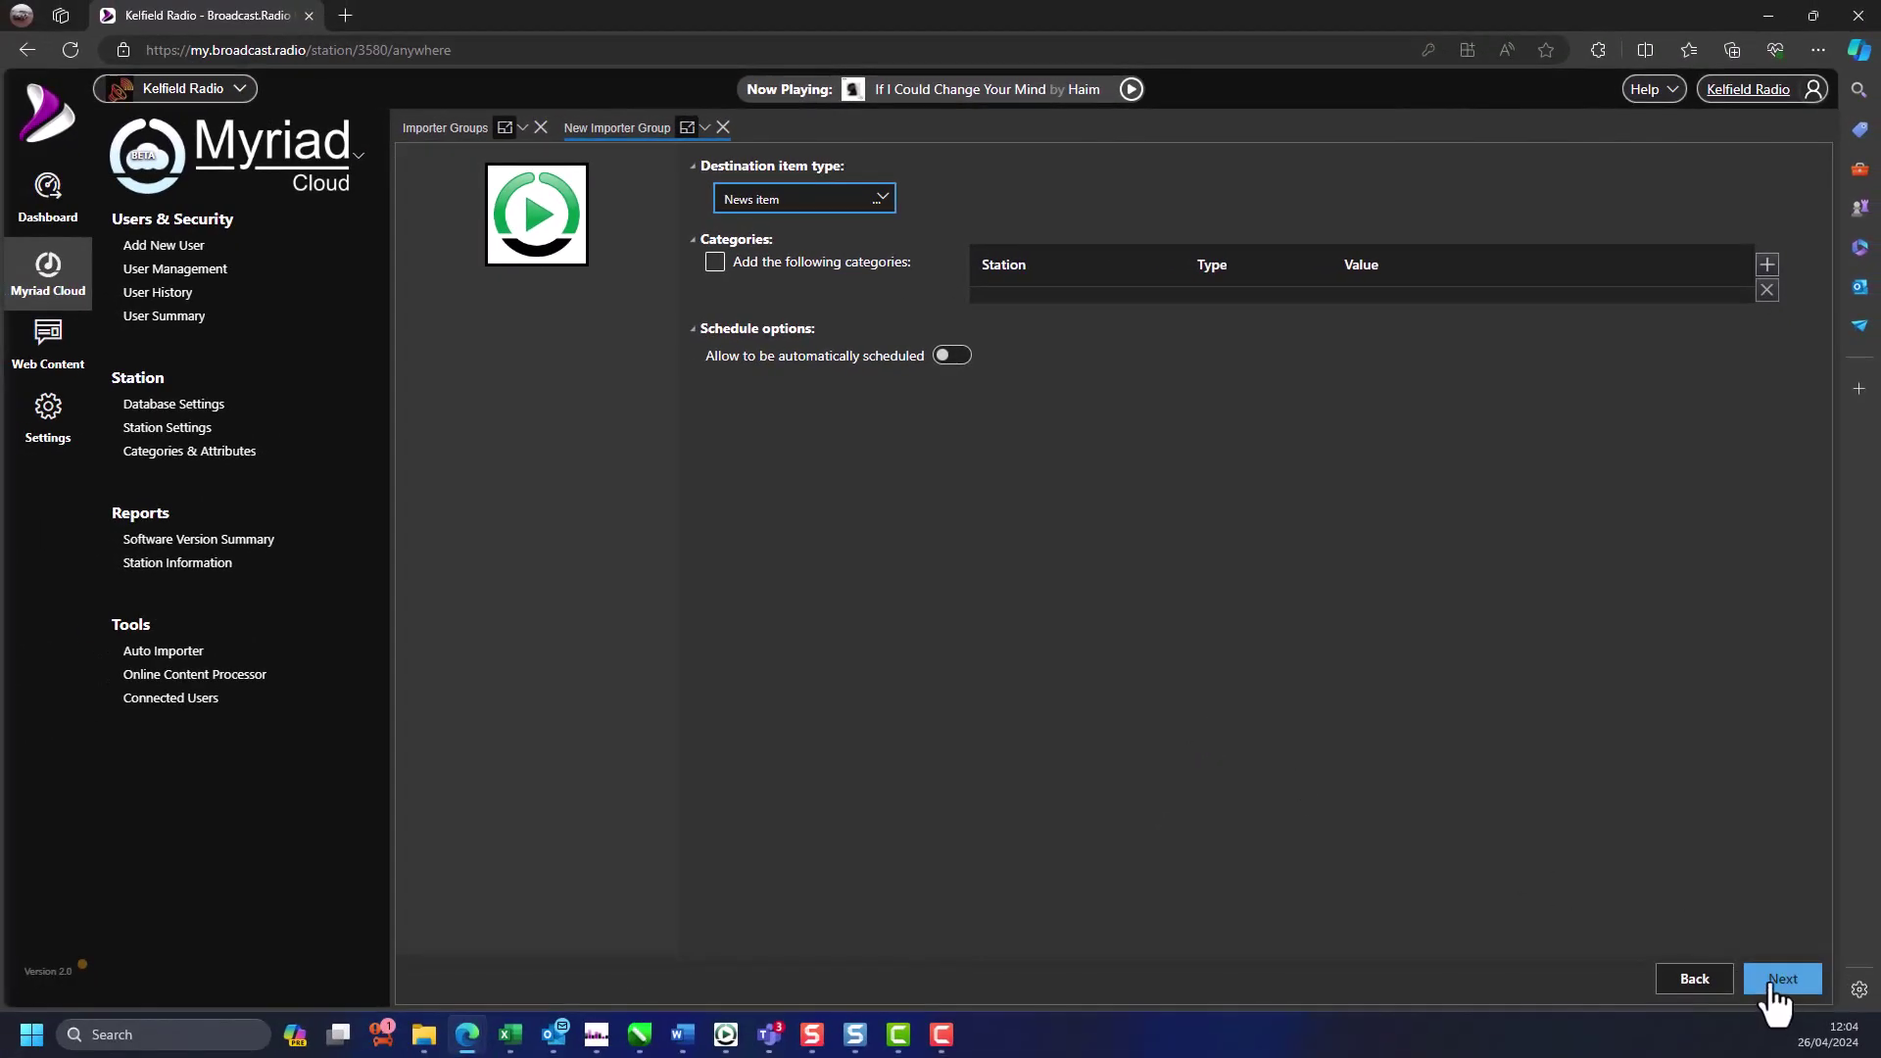
- Keep the specific Media ID 9001 and create the importer group
click(1774, 990)
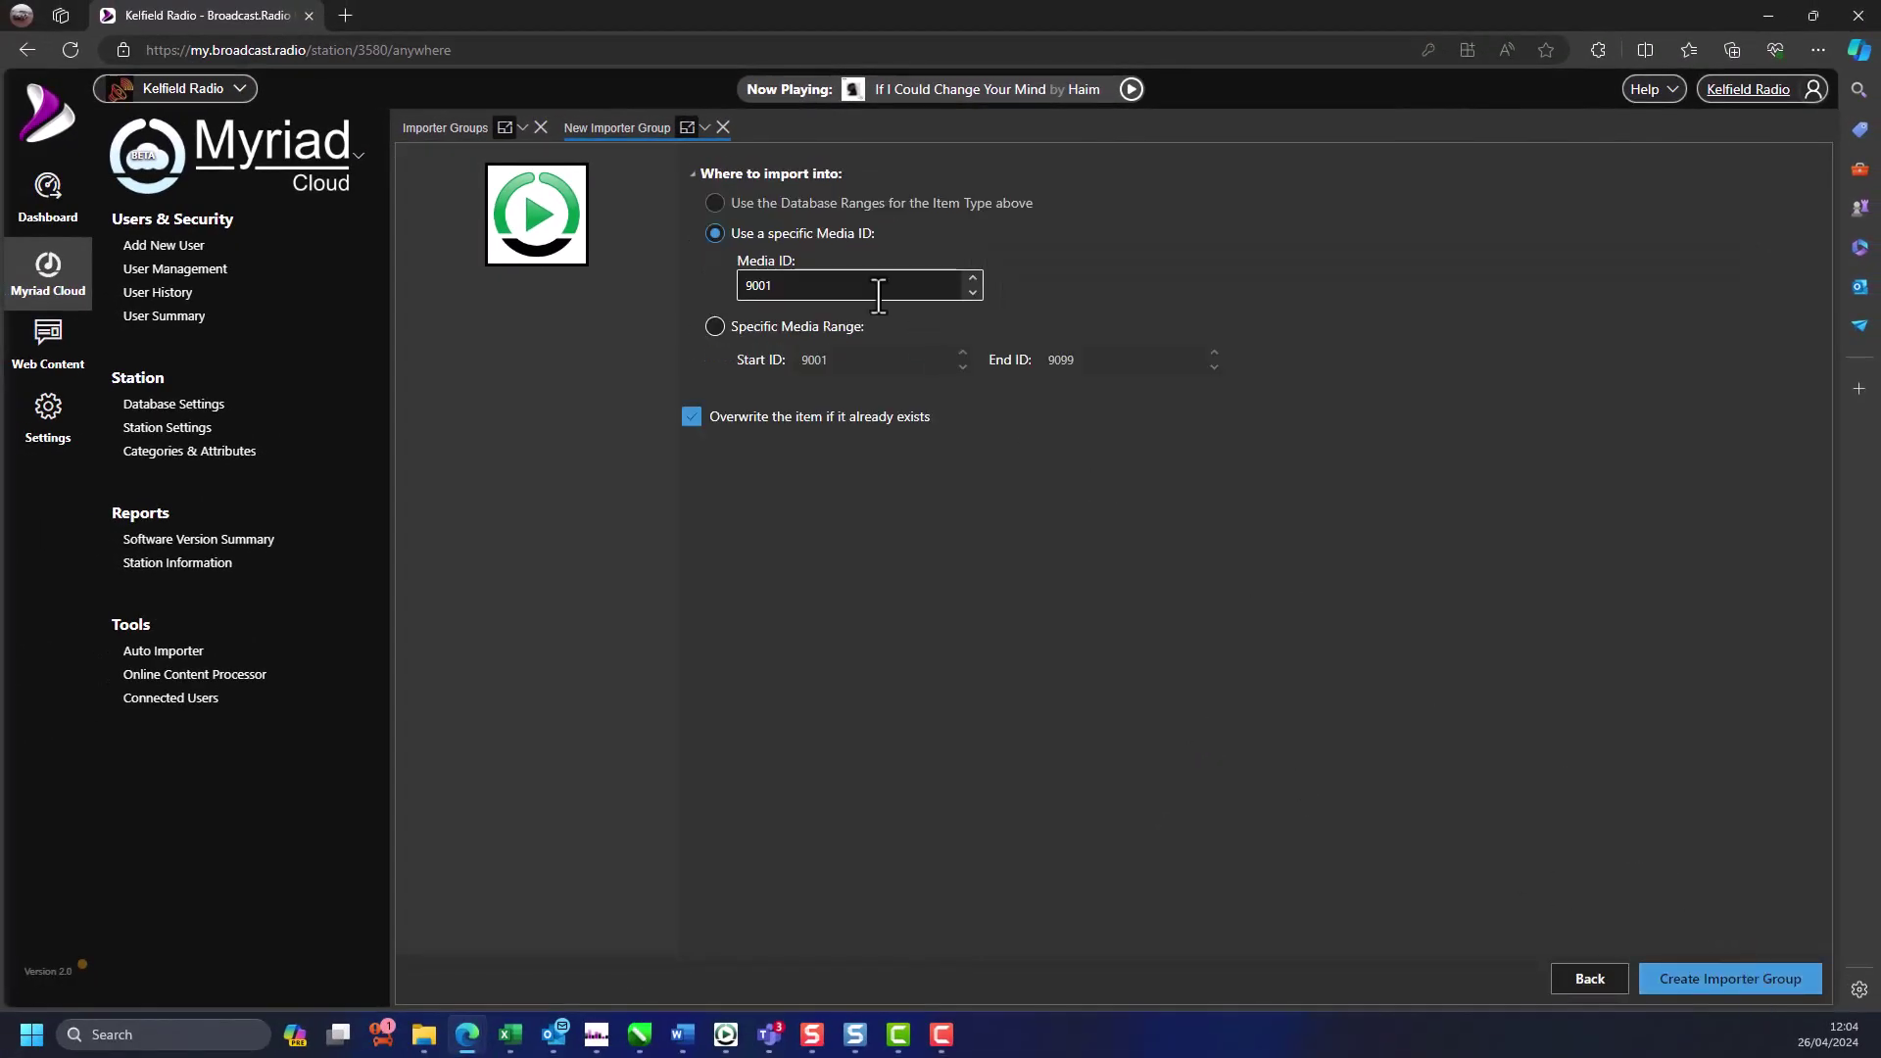
double_click(822, 285)
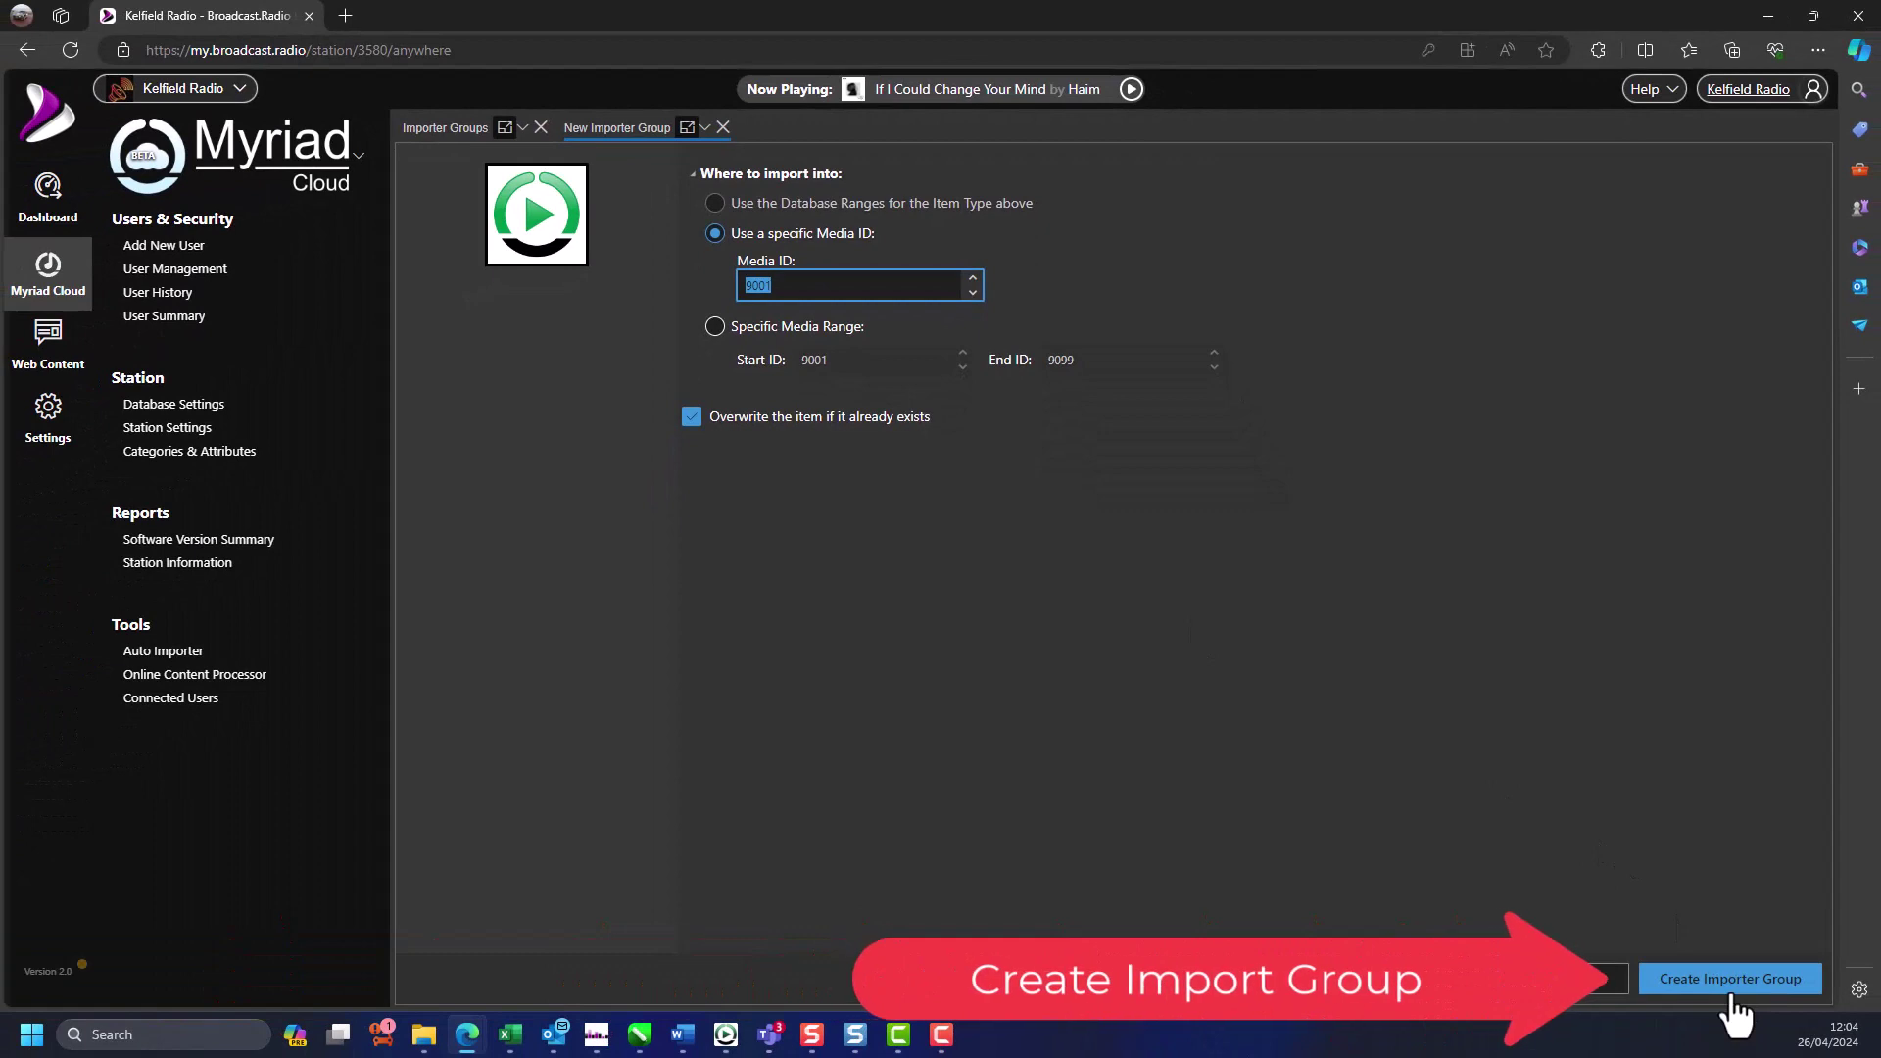
click(1731, 998)
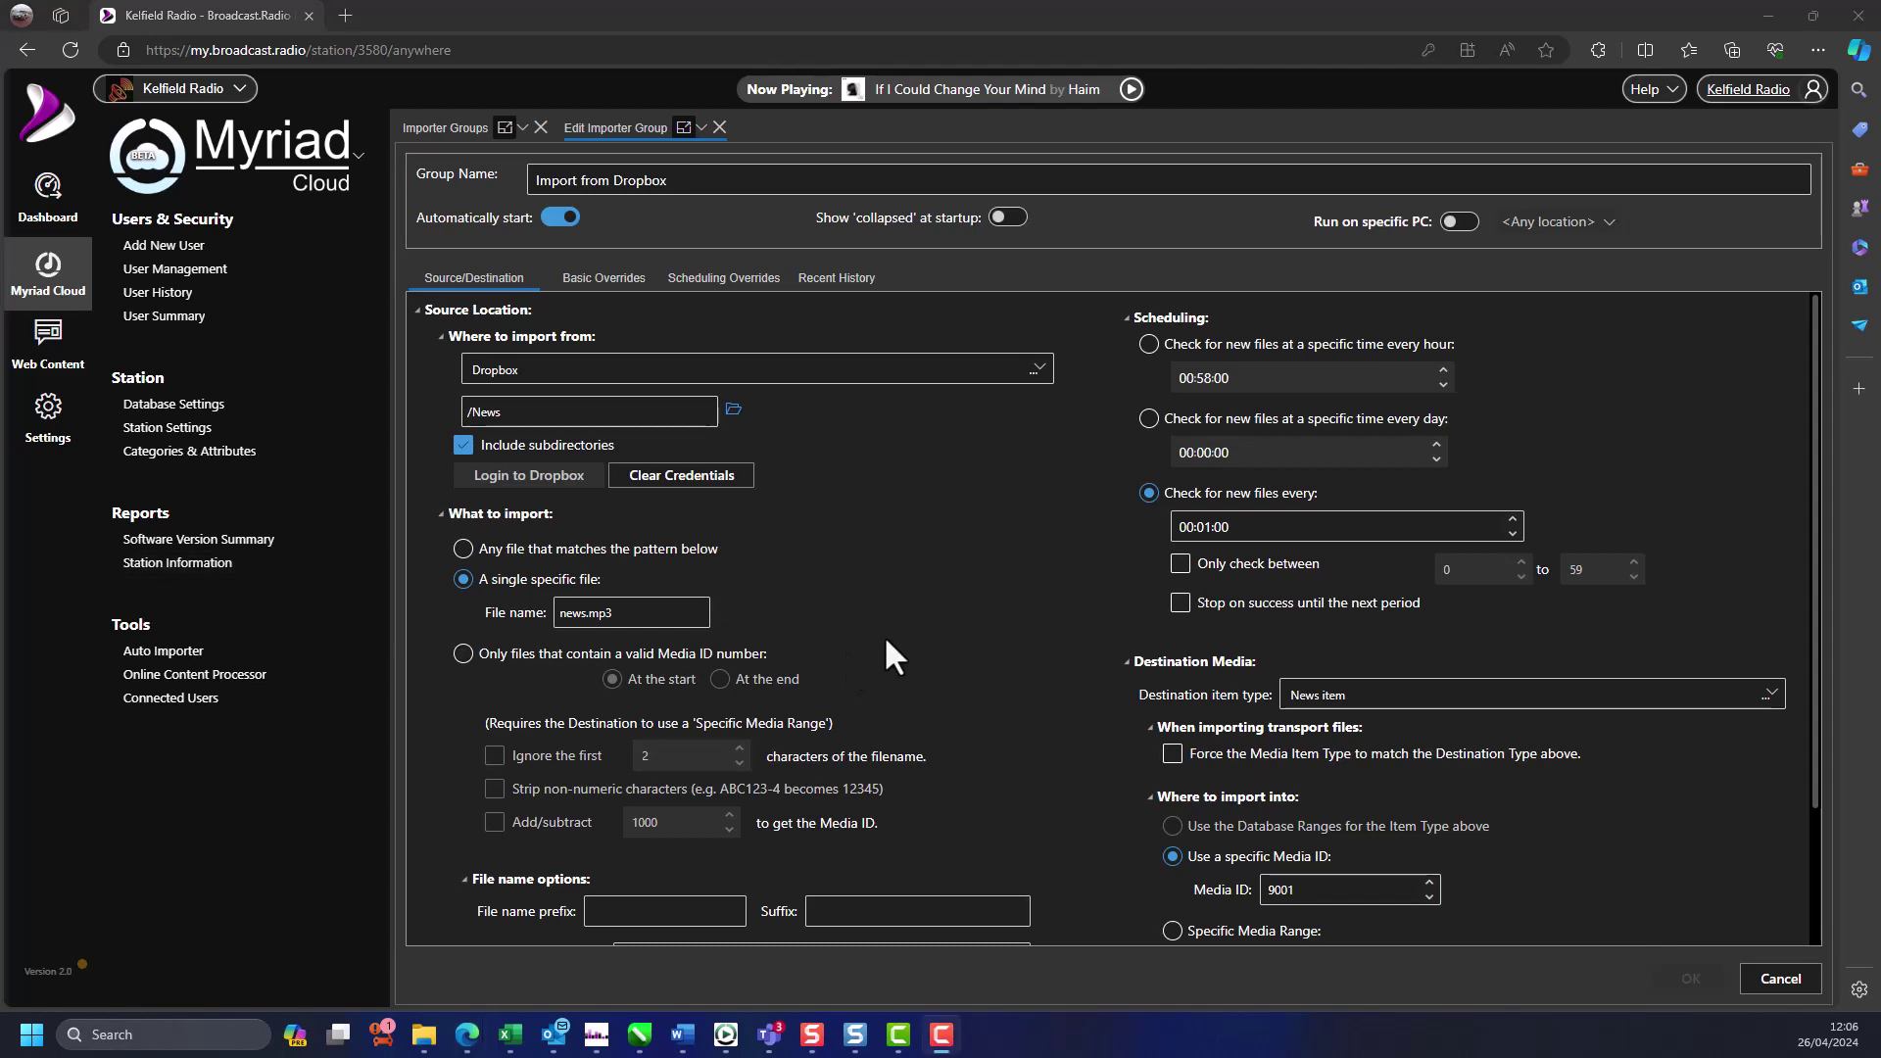
- Review the Edit Importer Group form, then close it to return to the Importer Groups list
scroll(884, 635, down, 3)
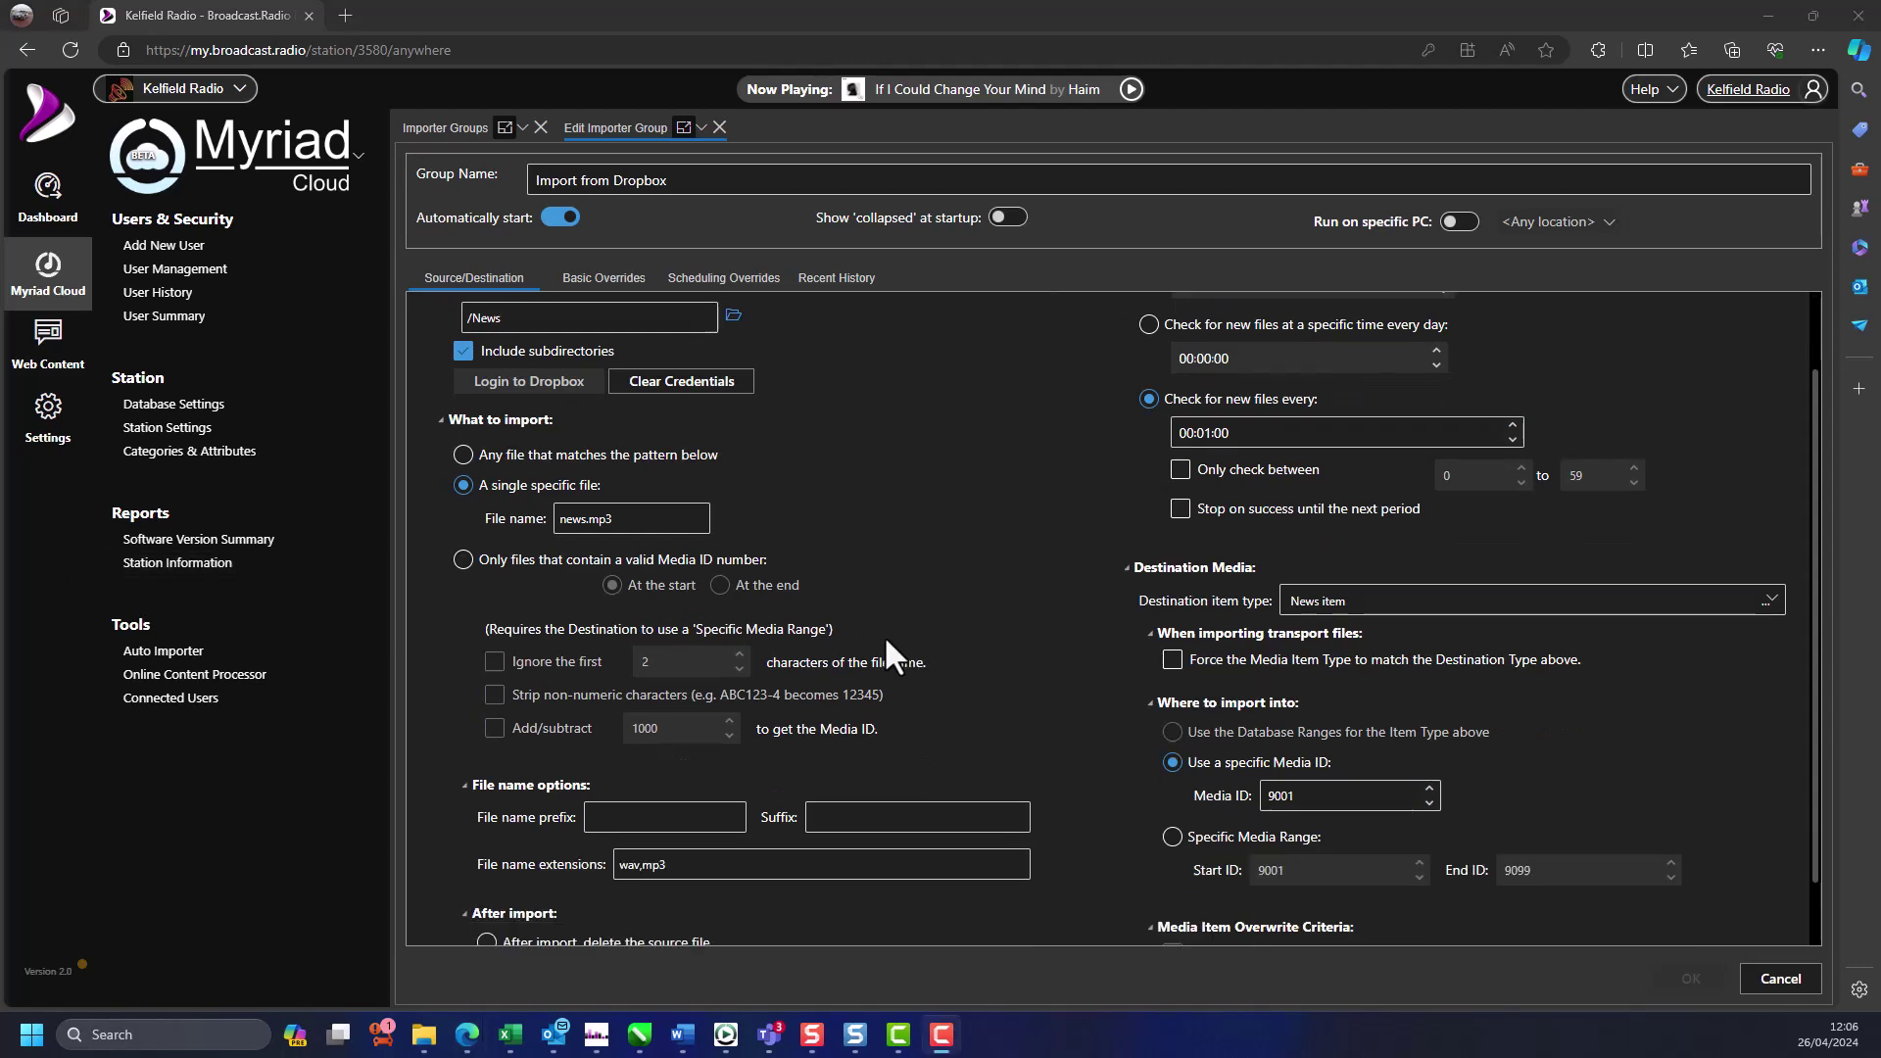
scroll(884, 655, up, 3)
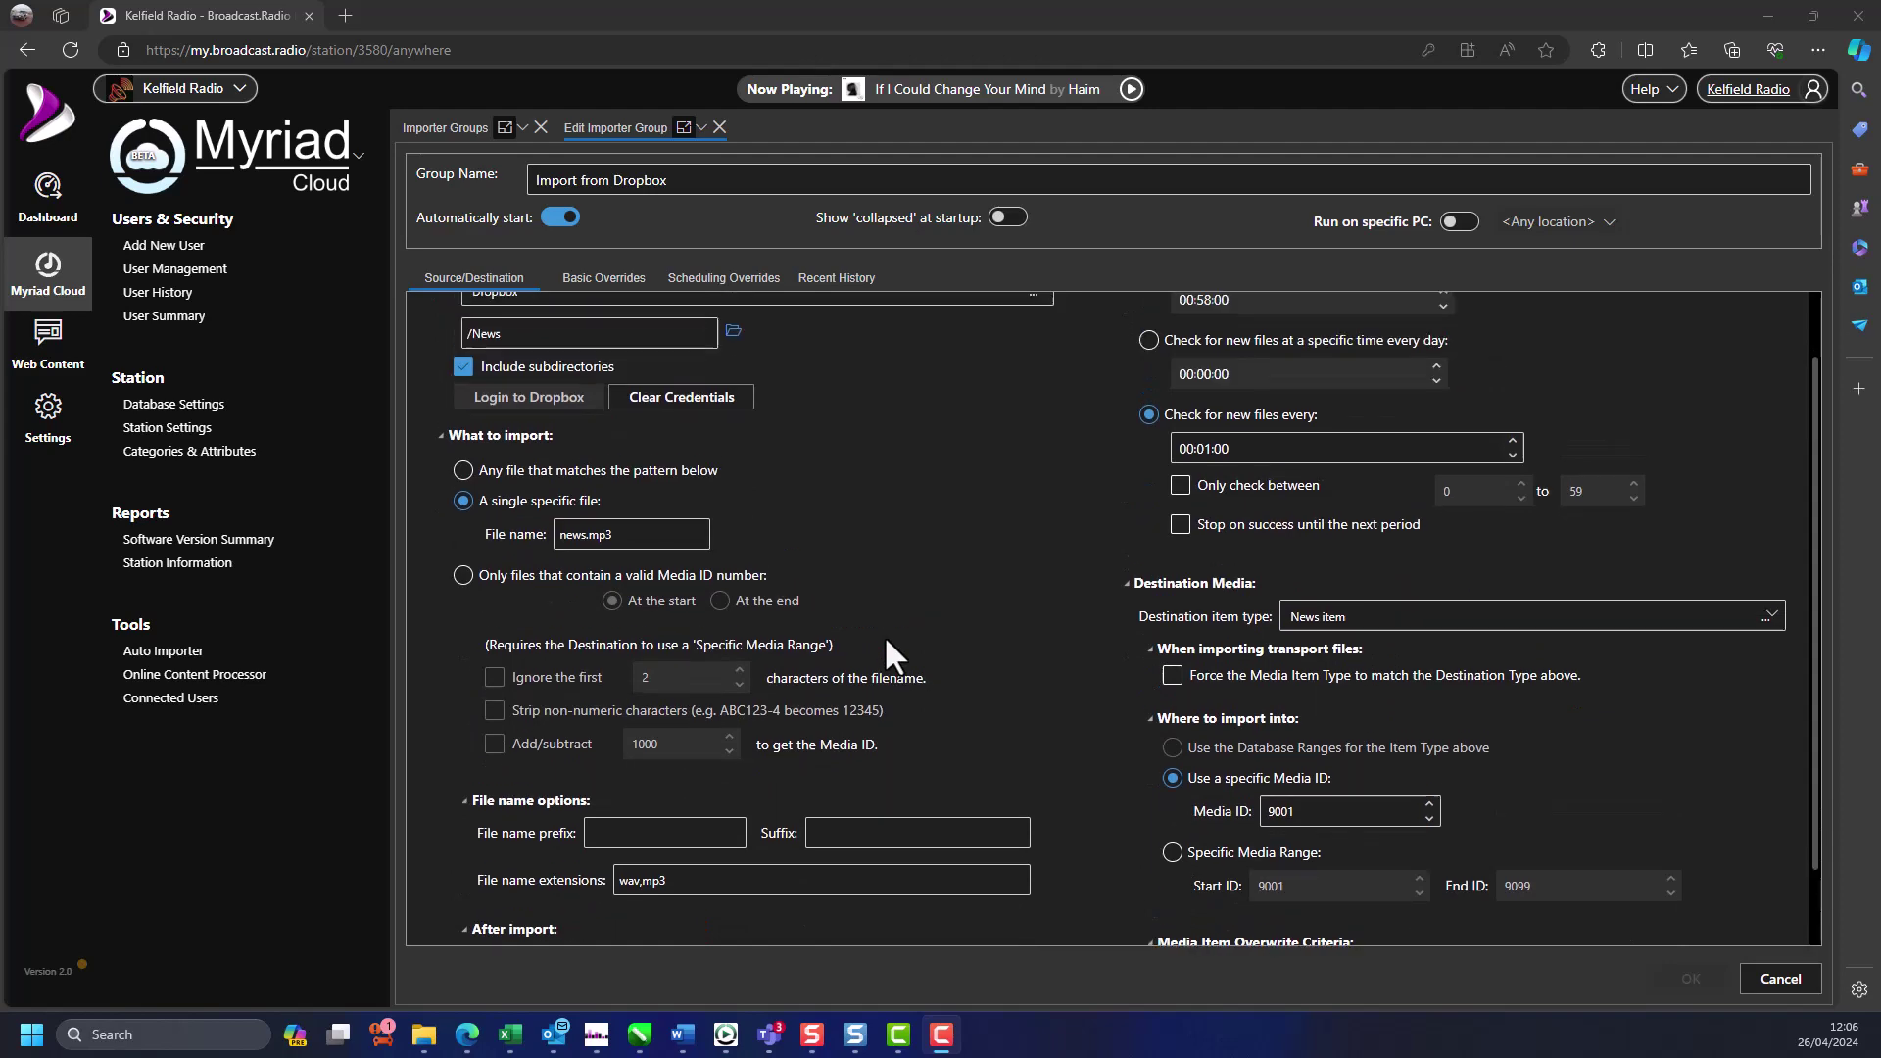
click(719, 127)
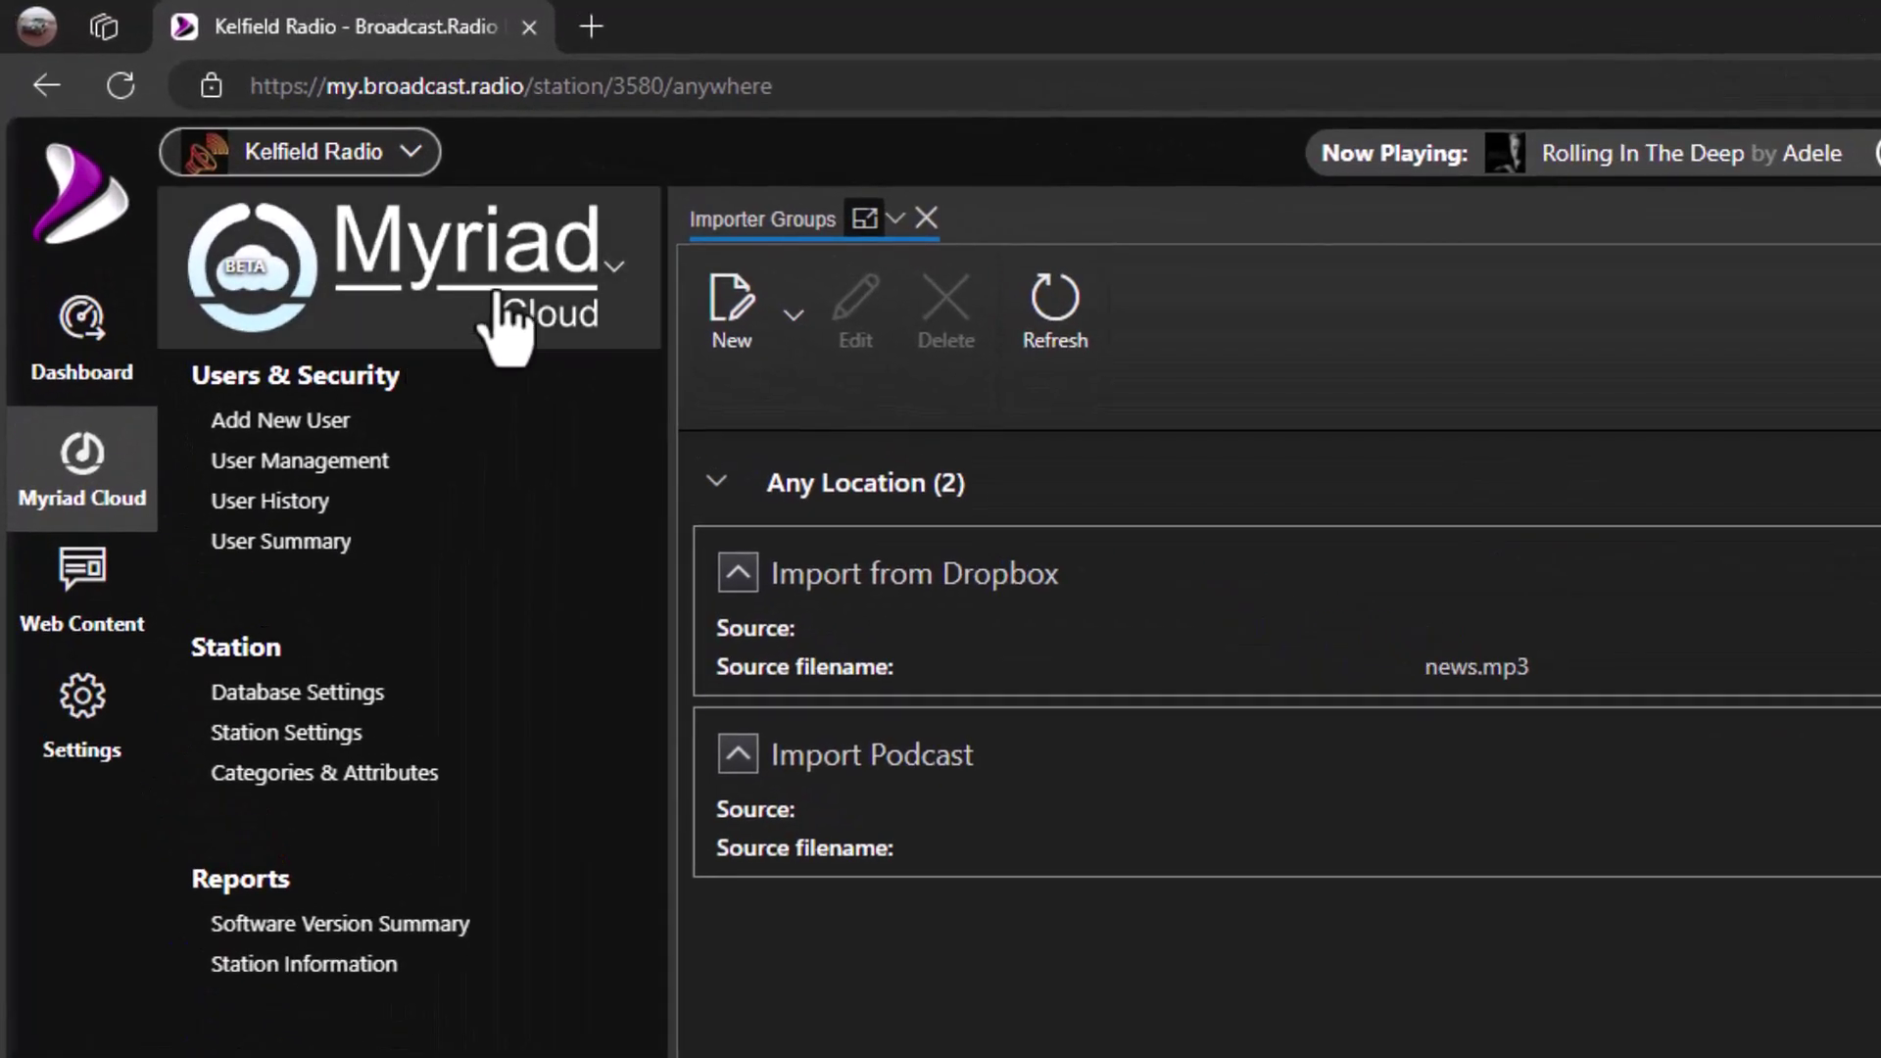
- Go to the Media Grid through Launchpad > Media Management
click(607, 314)
mouse_move(412, 632)
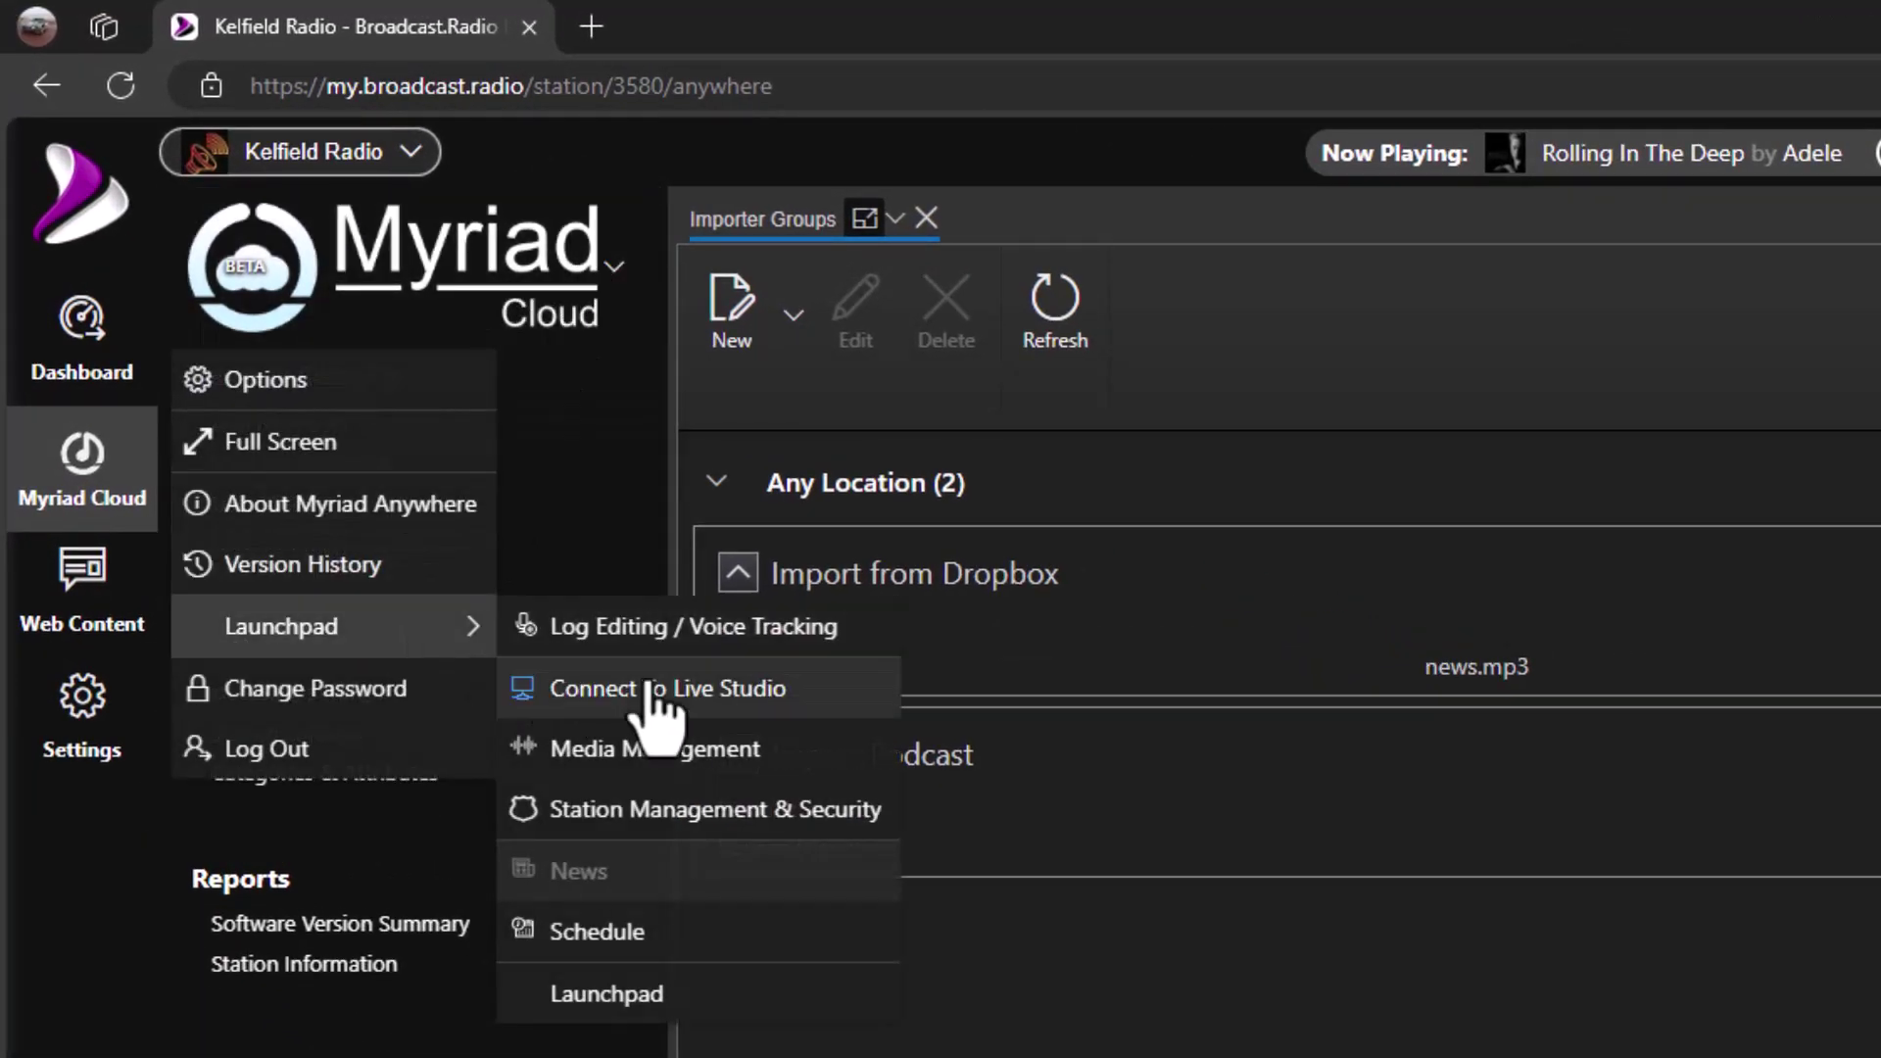
click(703, 772)
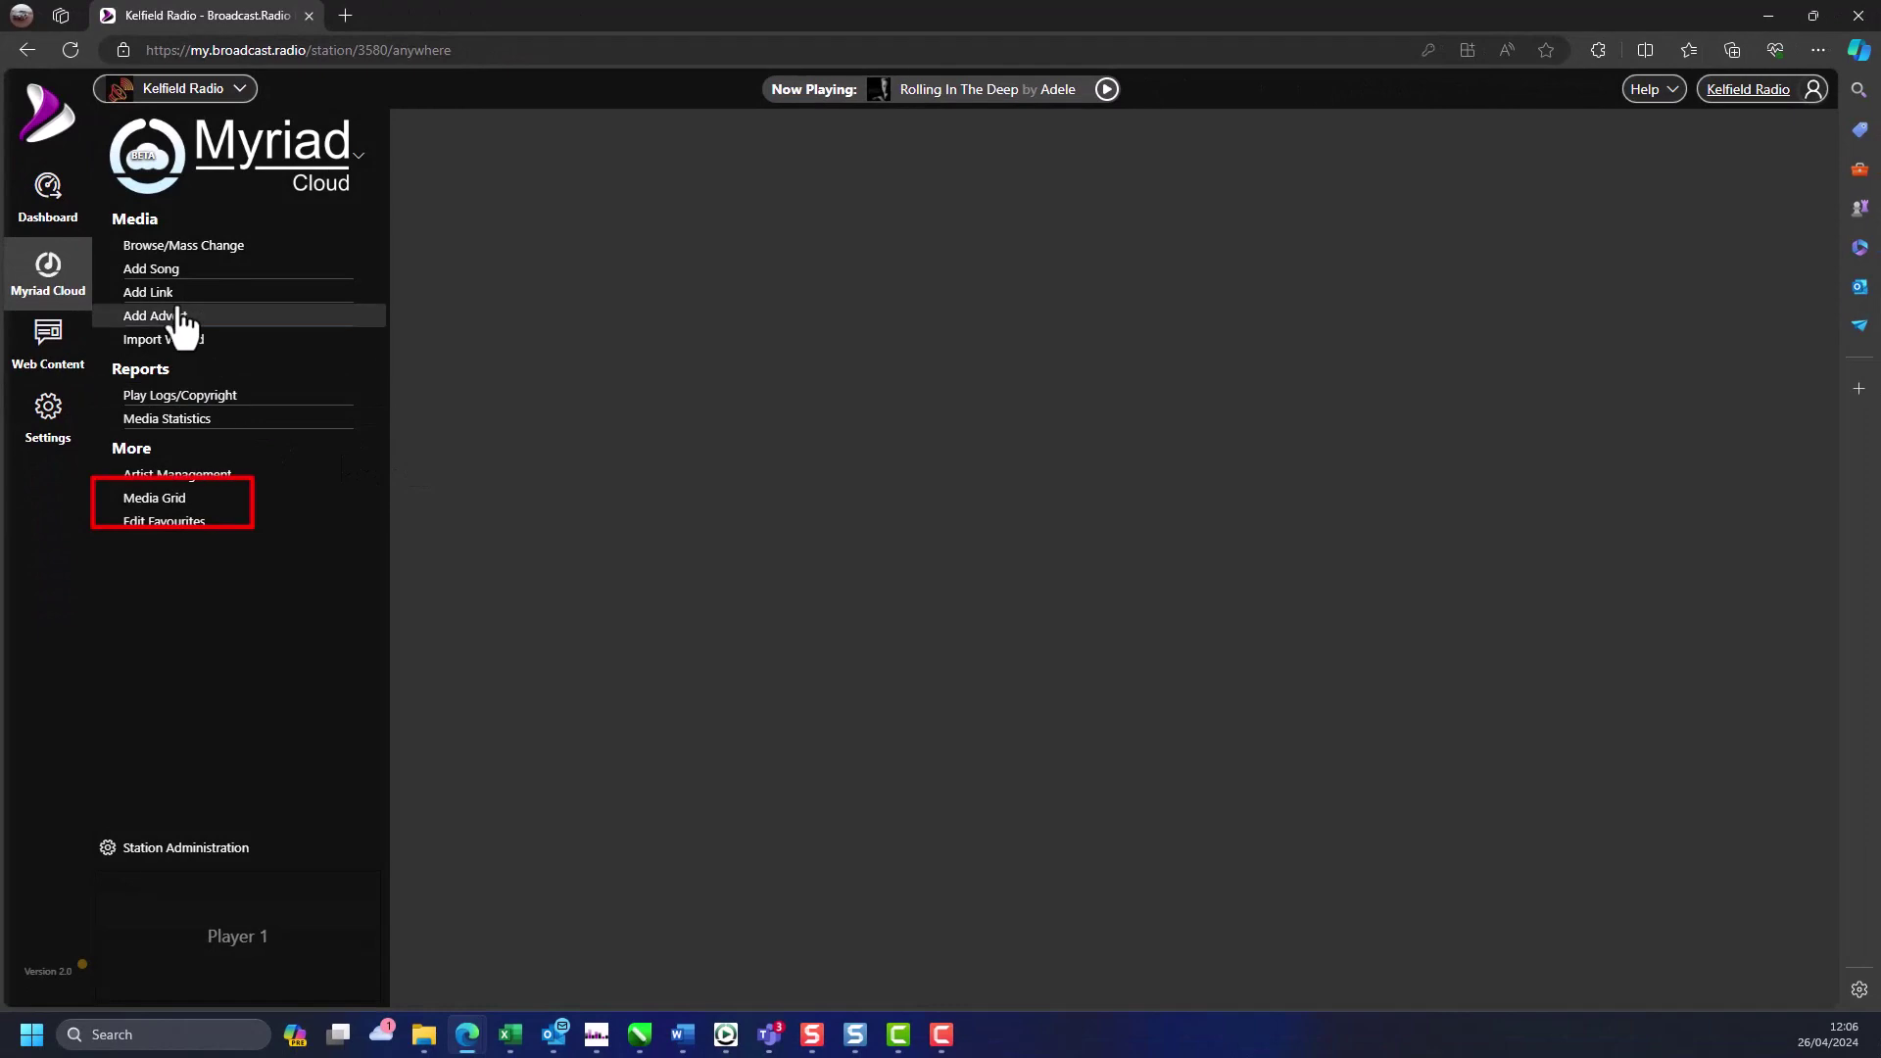
click(189, 501)
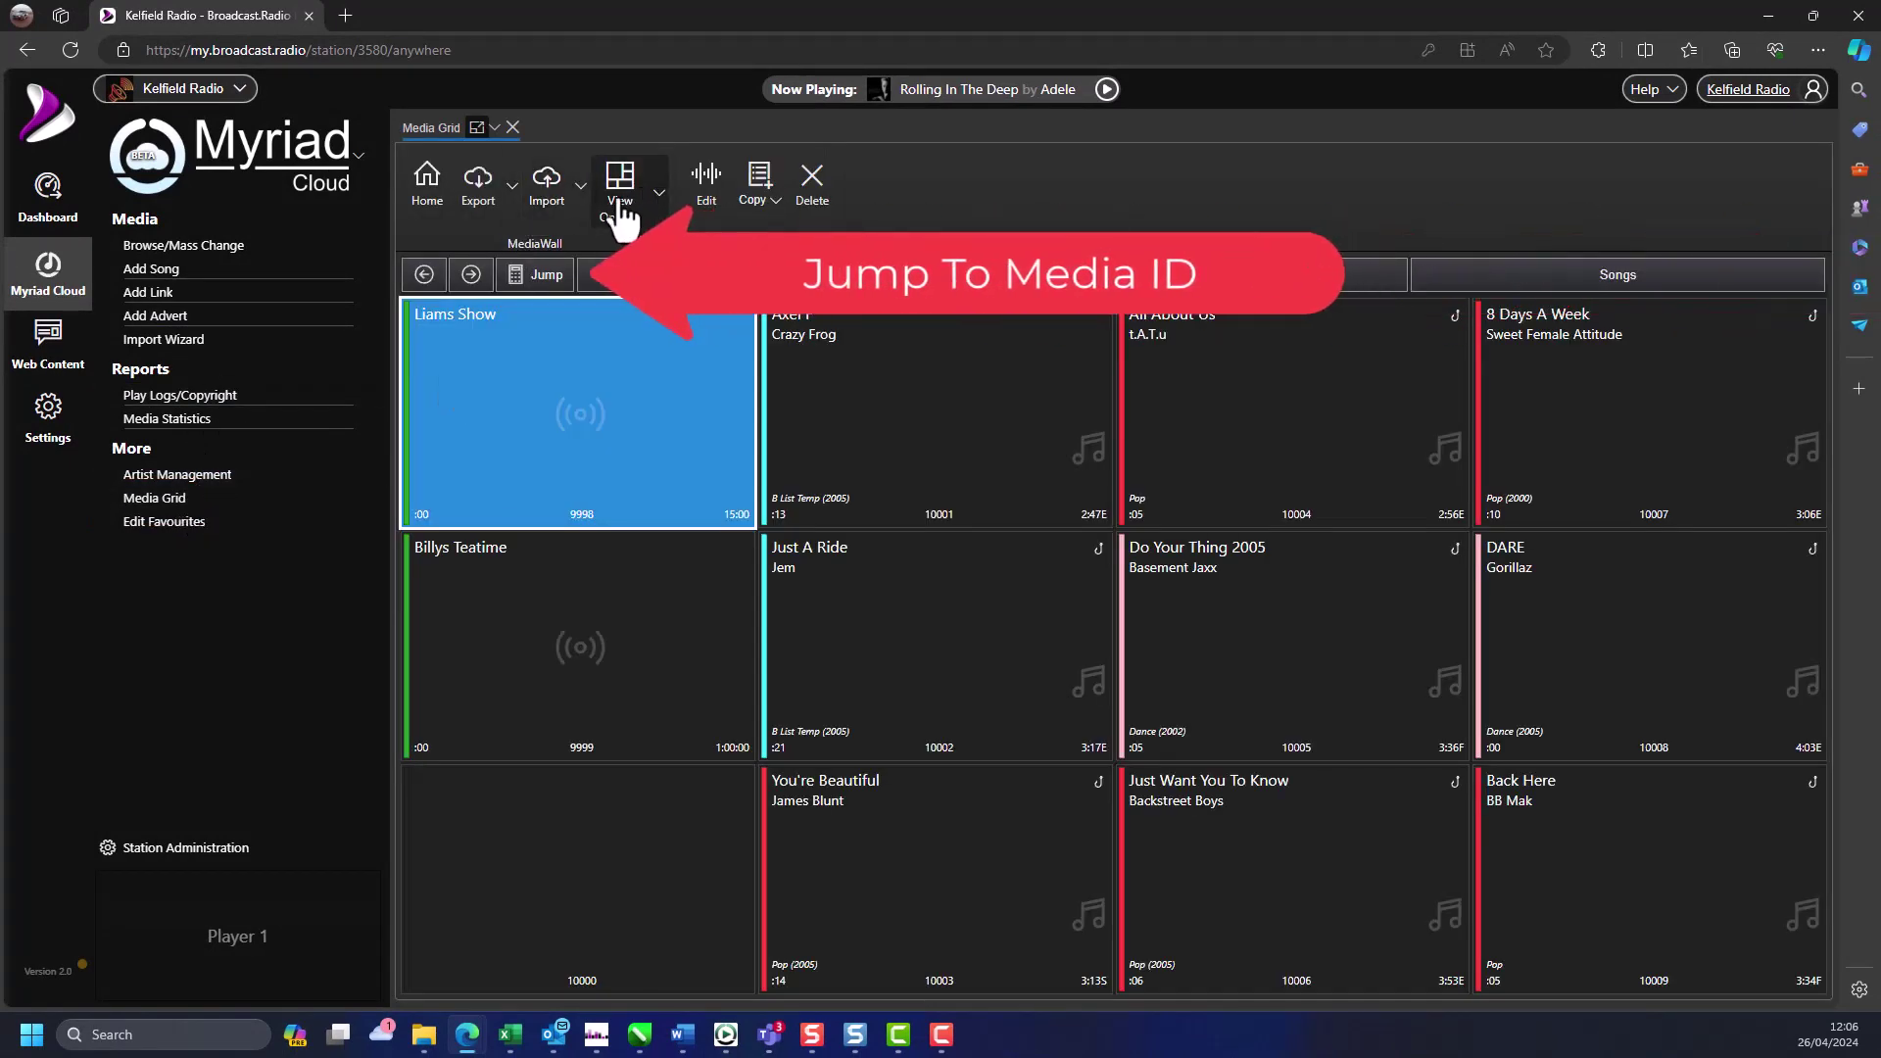
- Jump the Media Grid to media item 9001
click(543, 278)
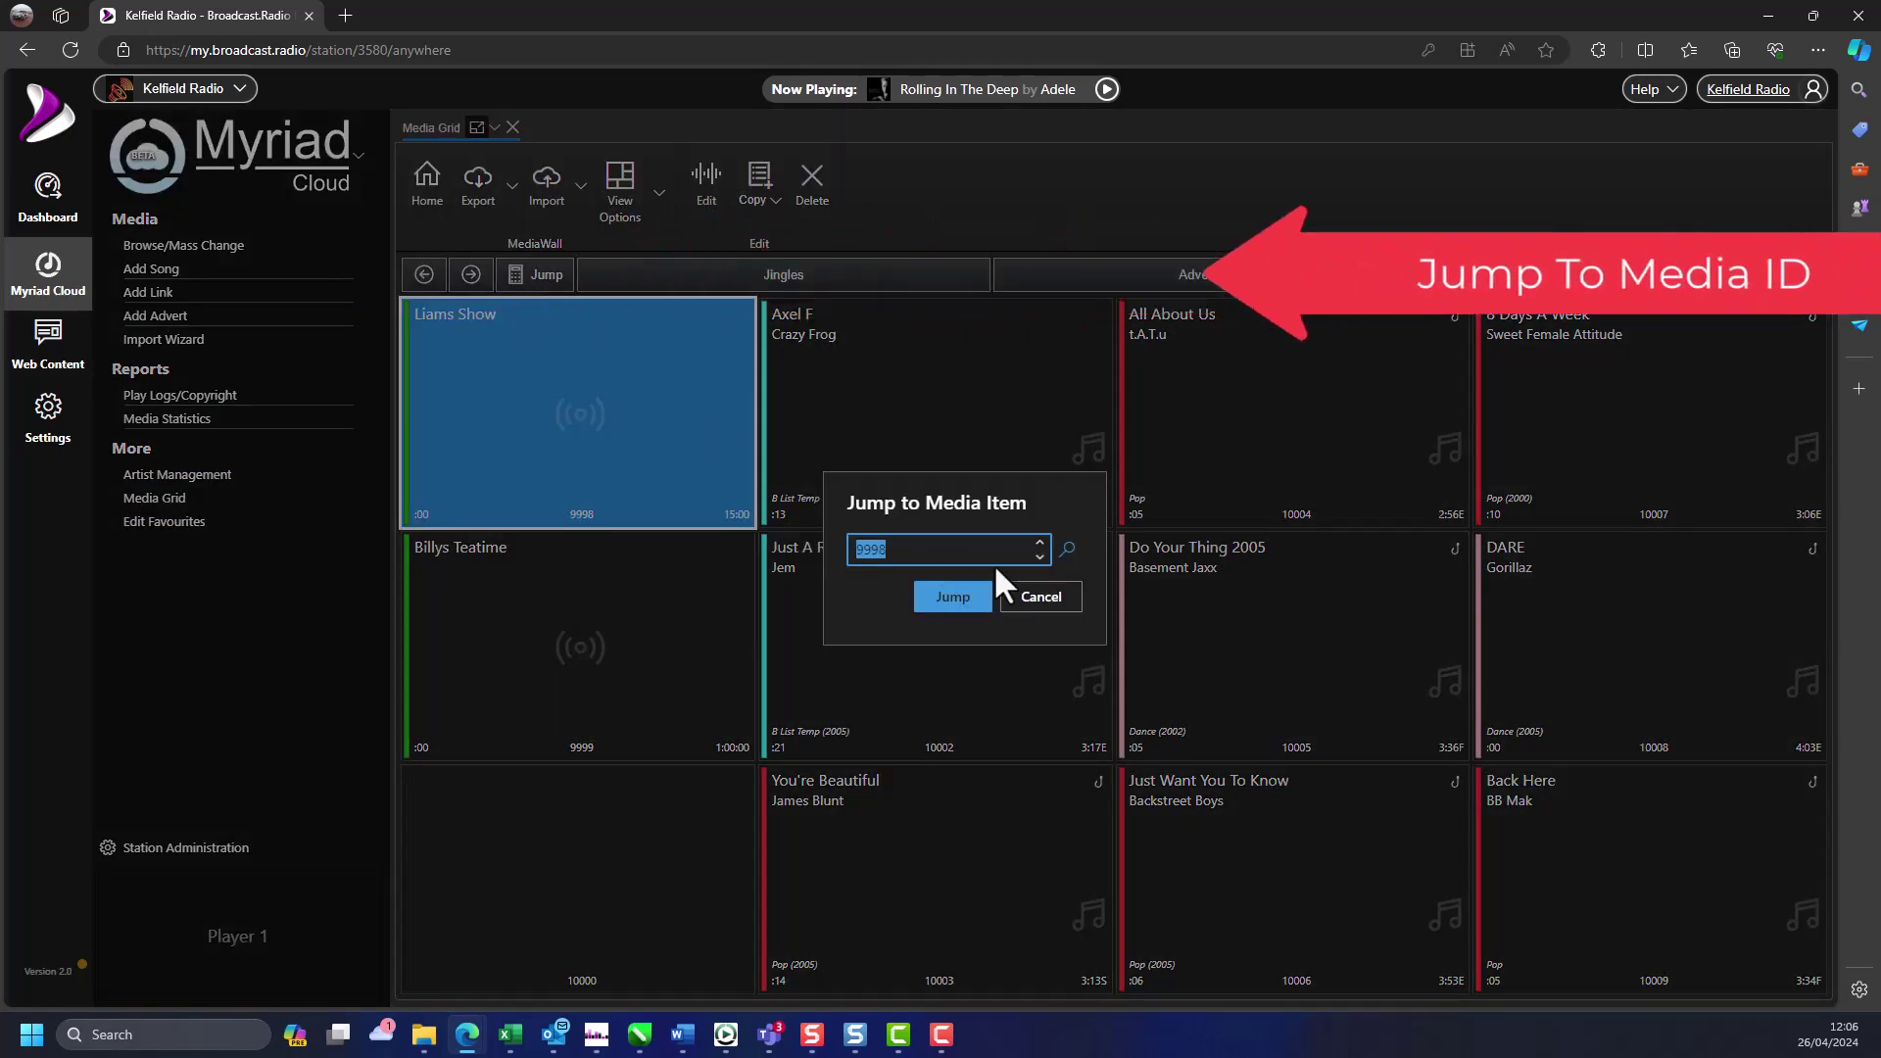
text(9001)
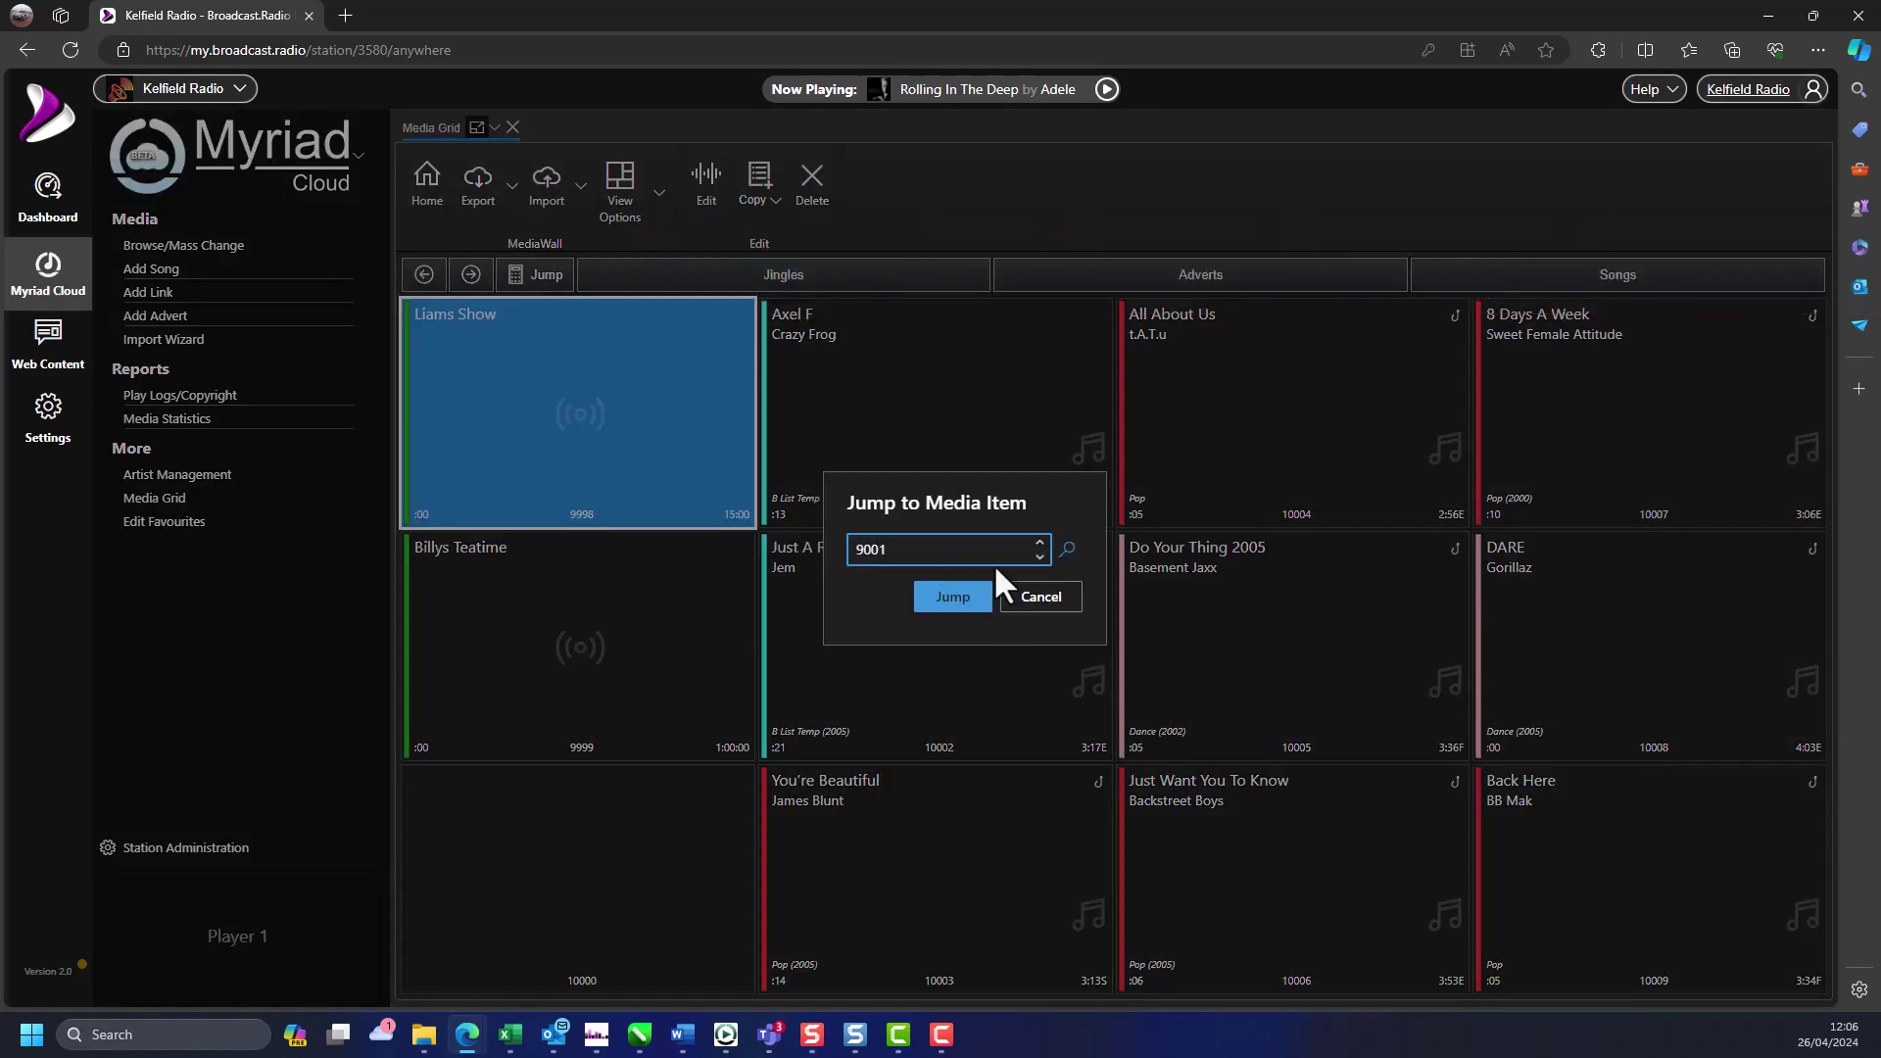
key(Return)
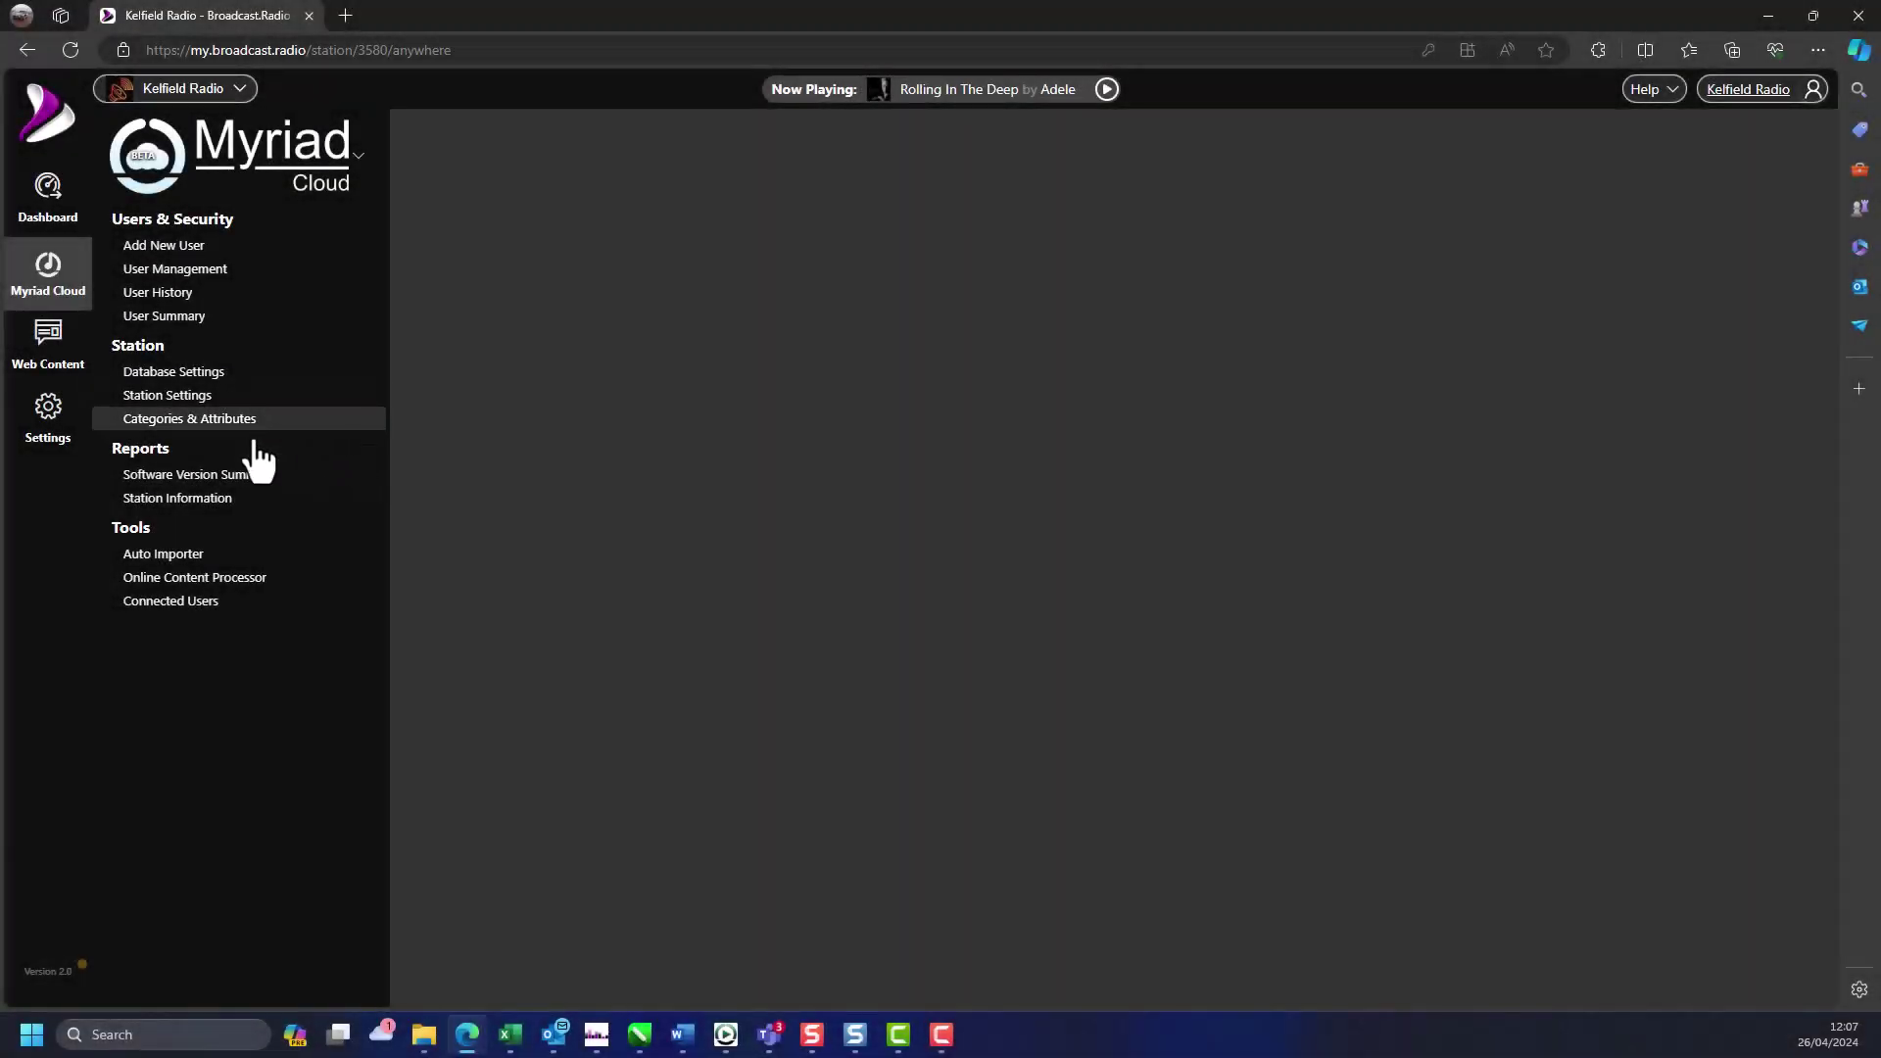
- View the Importer Groups list, then switch to the Dropbox News folder window
click(204, 565)
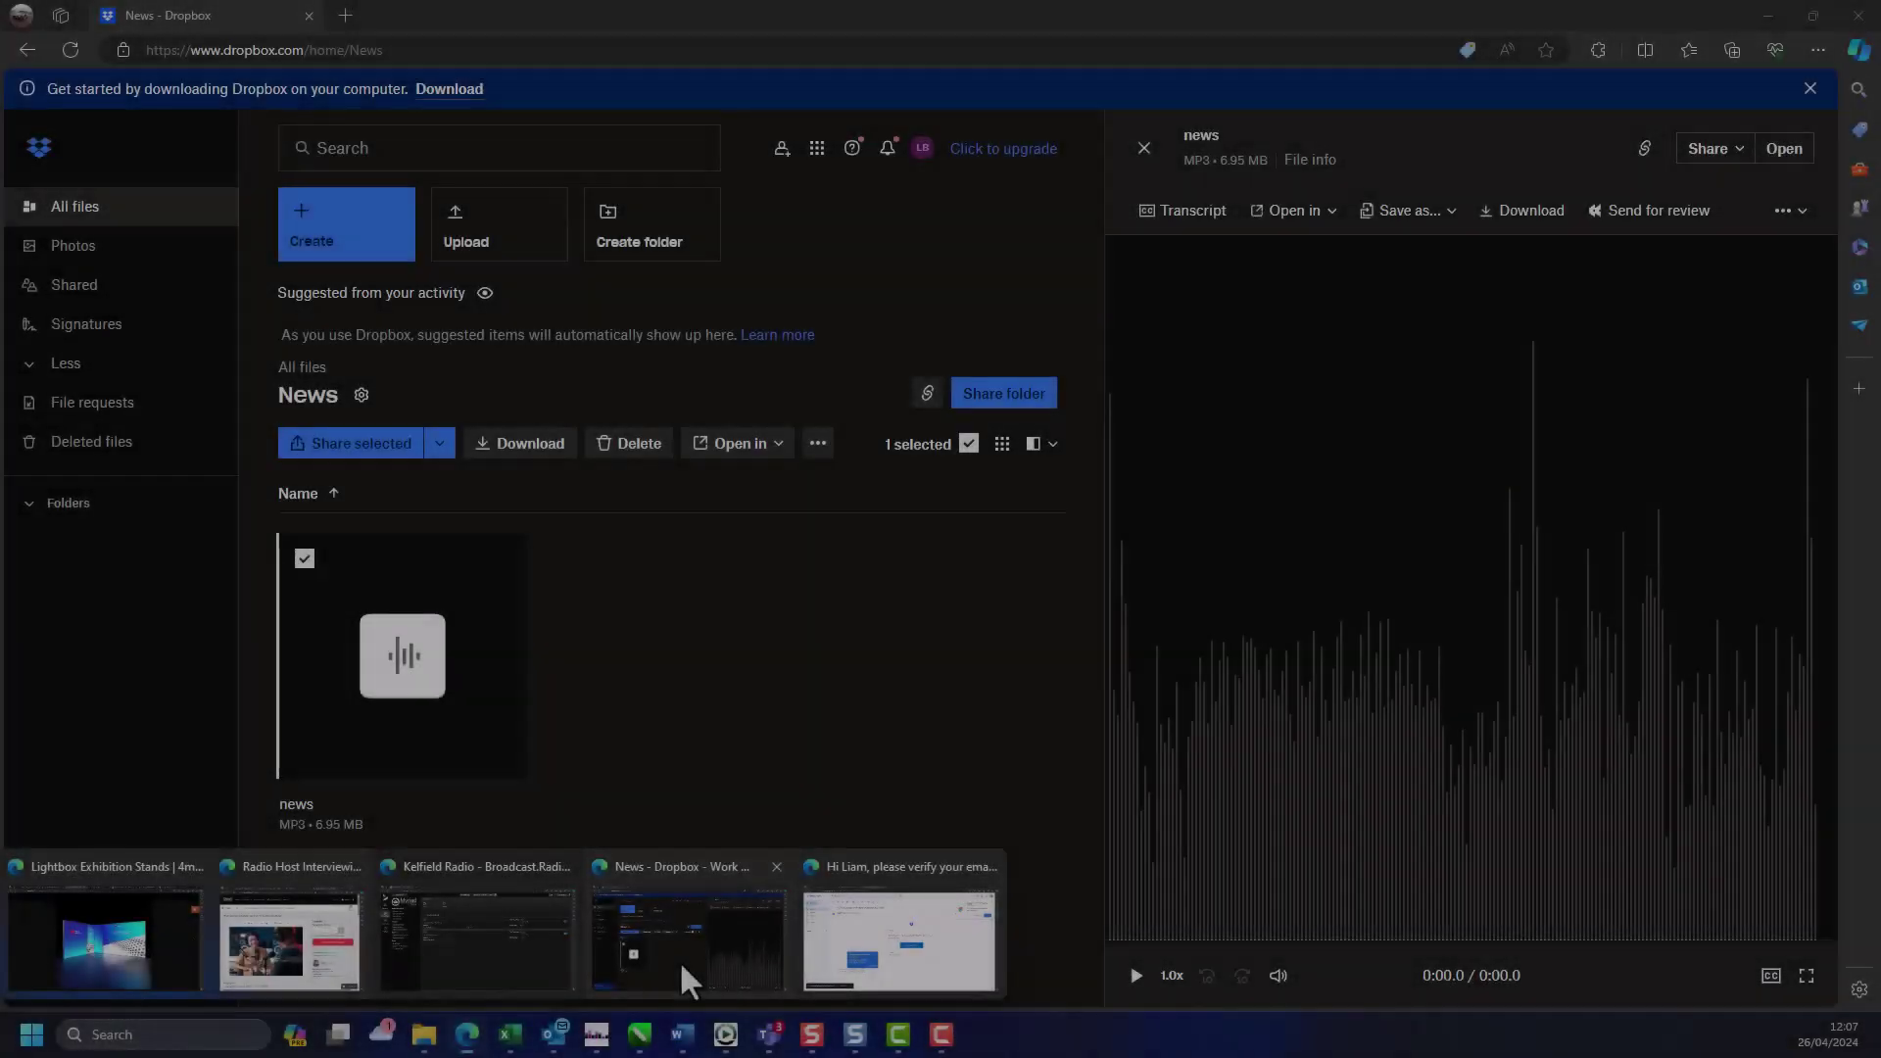
click(681, 970)
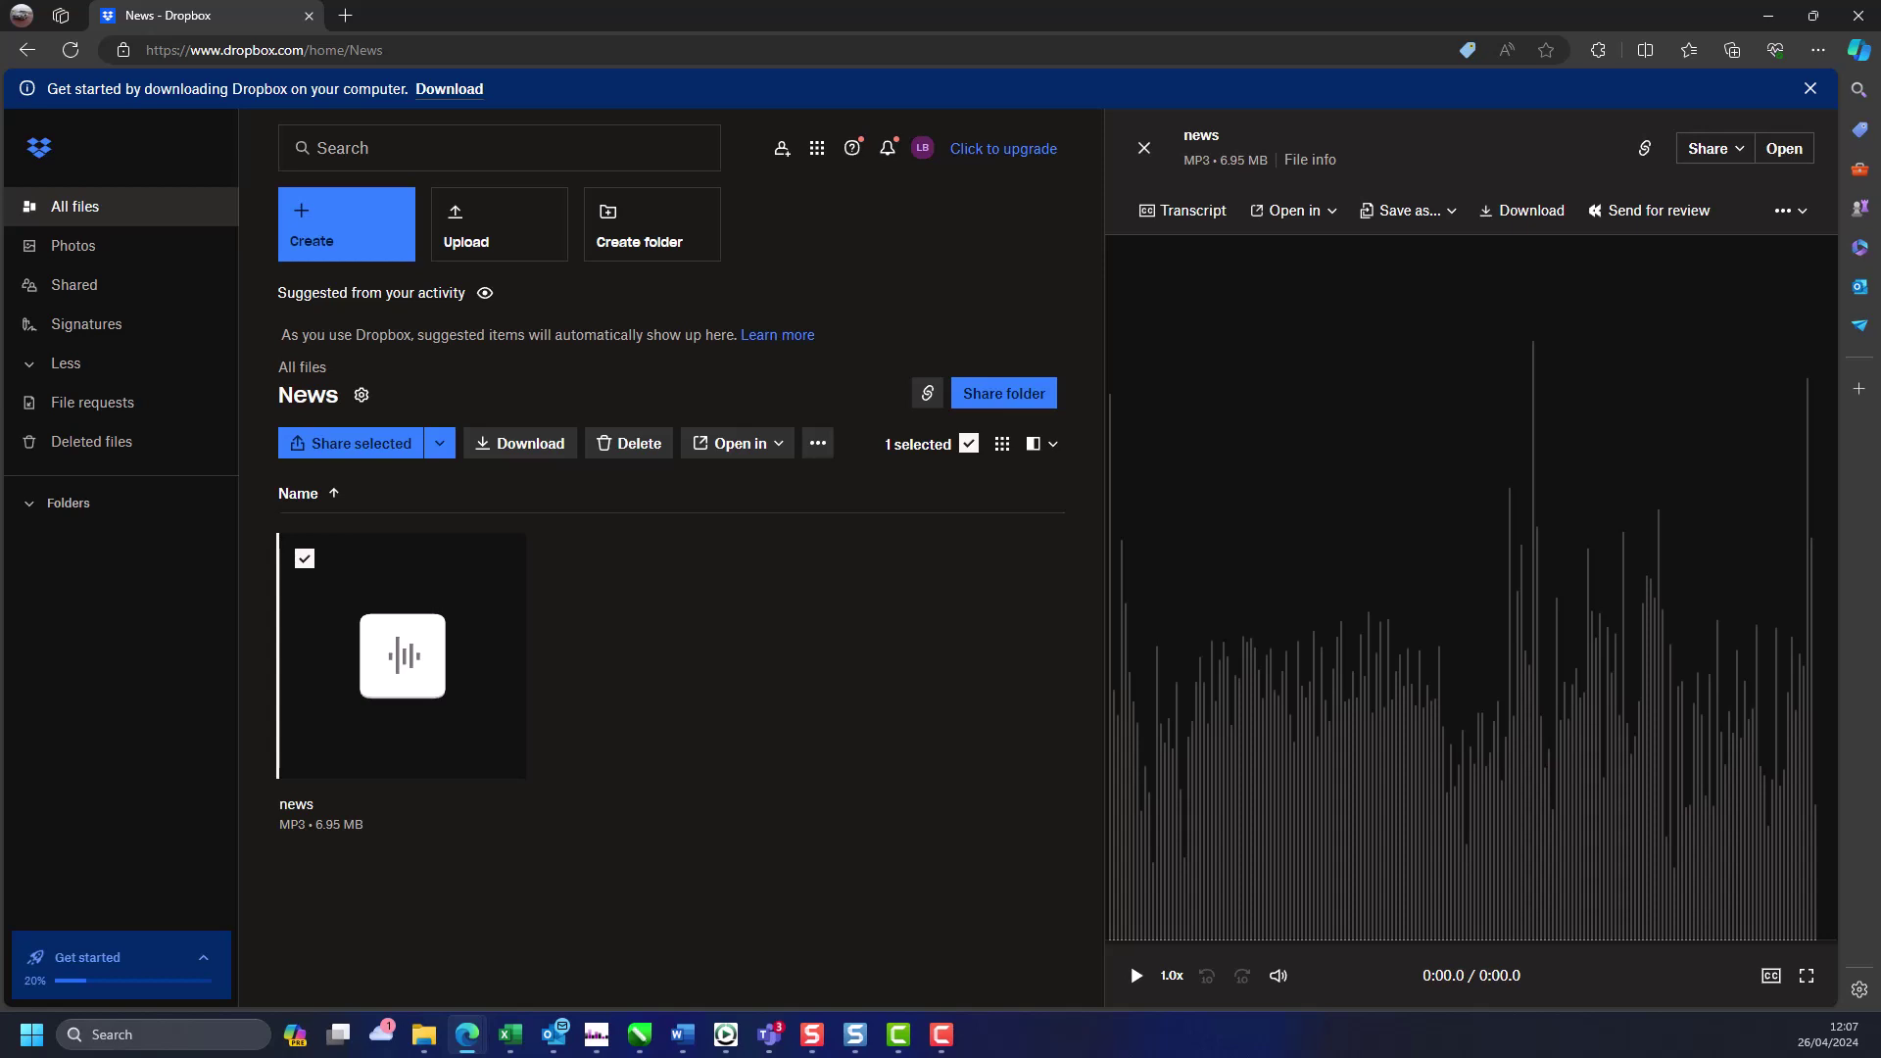
- Drag News.mp3 from the computer into the Dropbox News folder to upload it
drag(555, 620, 621, 630)
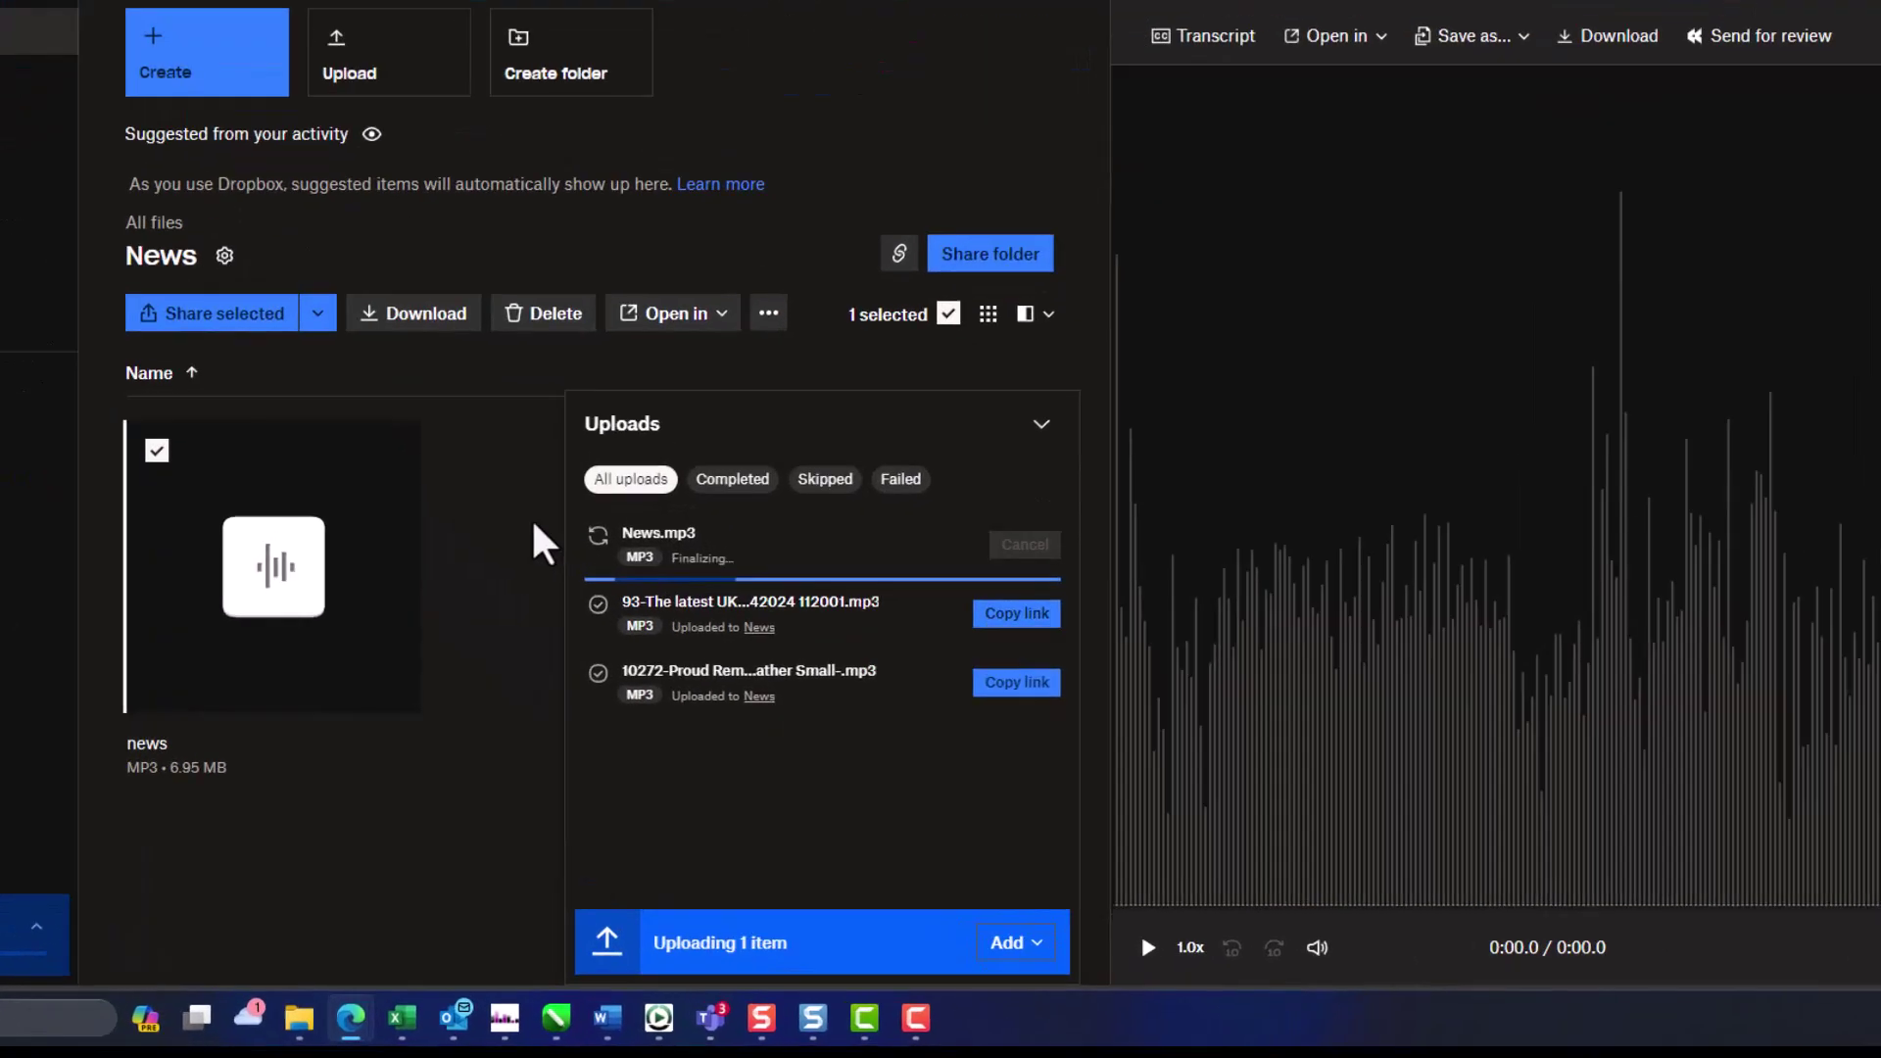